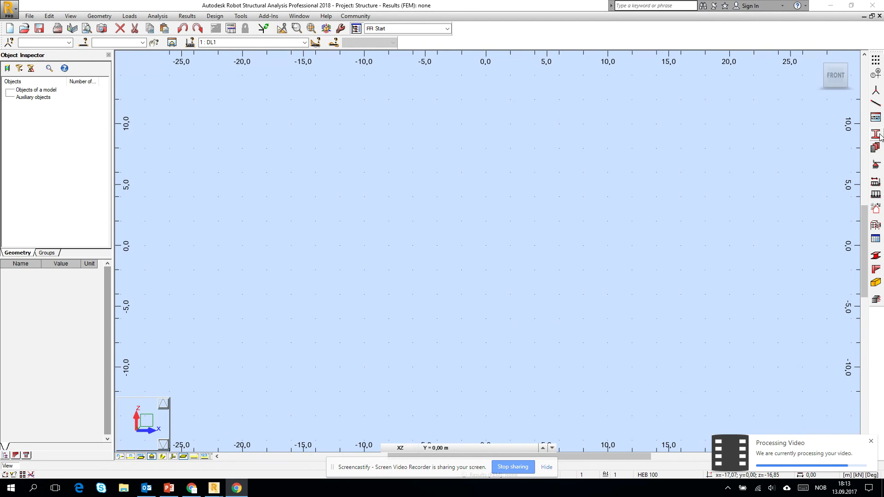
- Add six X axes starting at 0 with 5 repetitions at 2 m spacing
left_click(874, 75)
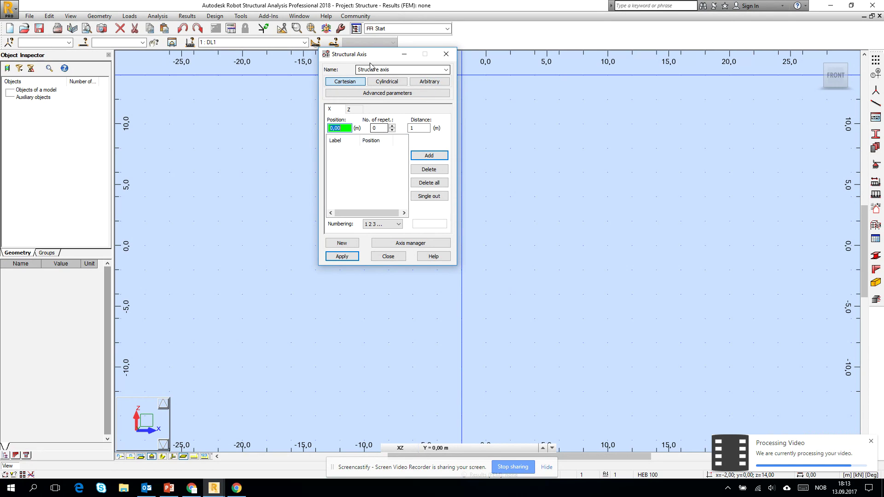
left_click_drag(380, 60, 493, 86)
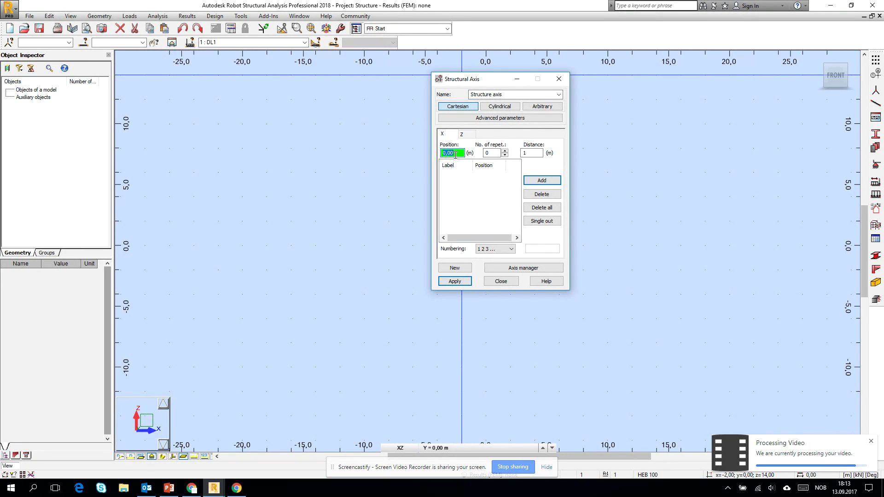
left_click_drag(456, 155, 439, 157)
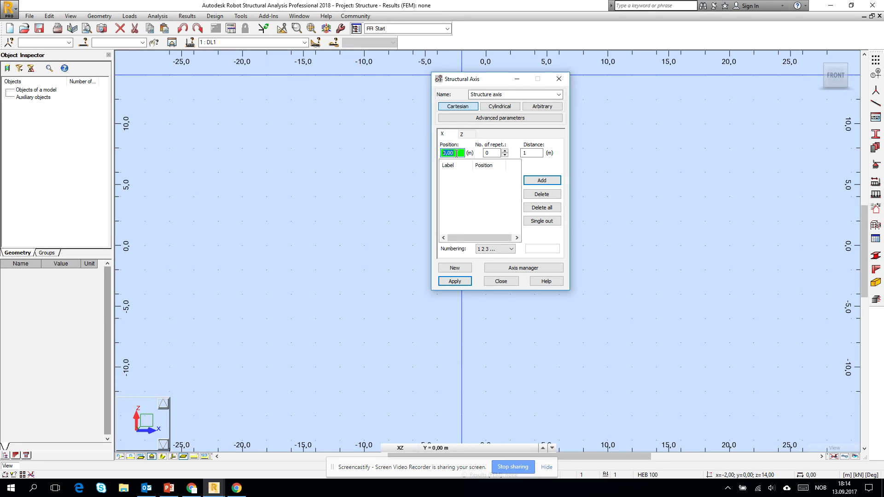
left_click(491, 153)
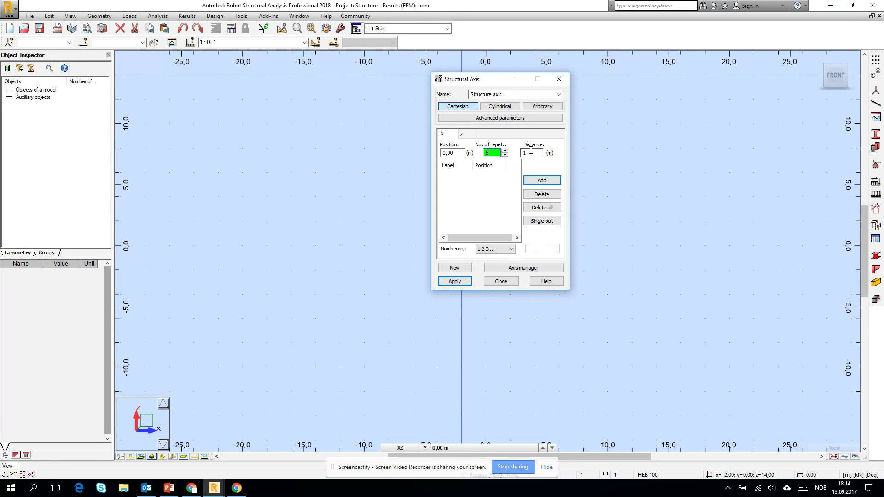
left_click(530, 154)
left_click(538, 182)
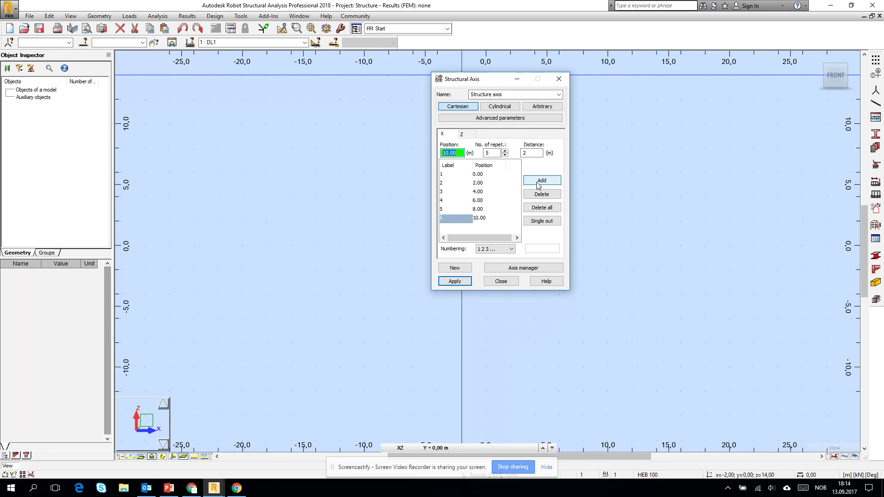
left_click(450, 201)
left_click(480, 192)
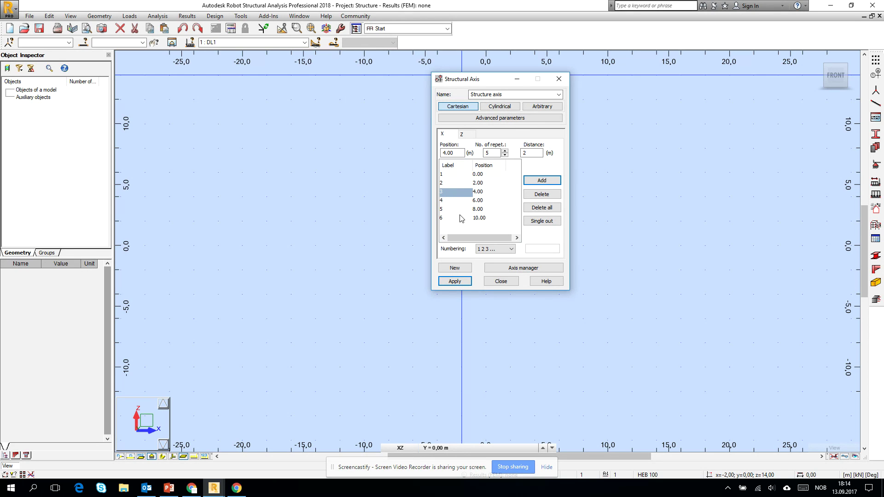
left_click(462, 135)
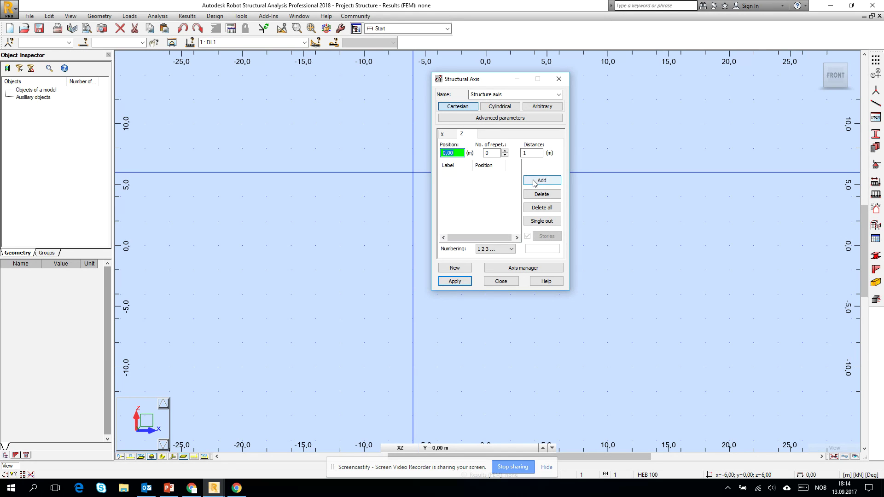
- Add horizontal Z axes at 0, 5 and 7 m
left_click(525, 153)
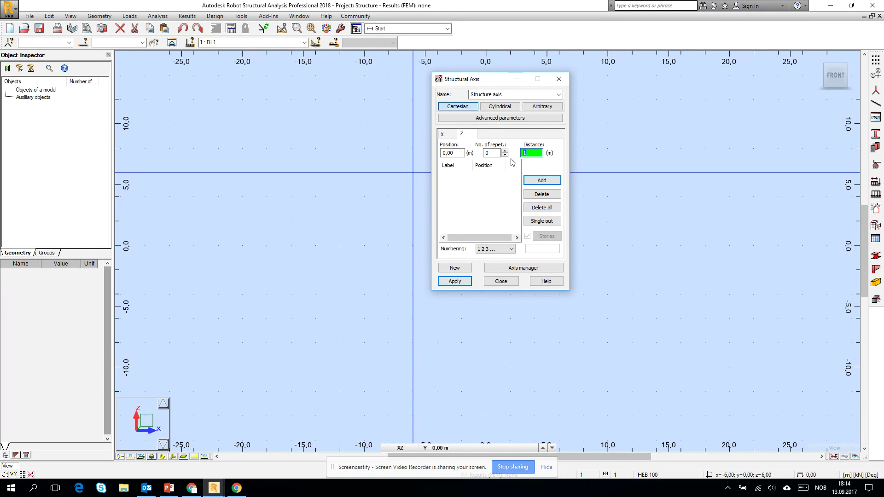
left_click(541, 180)
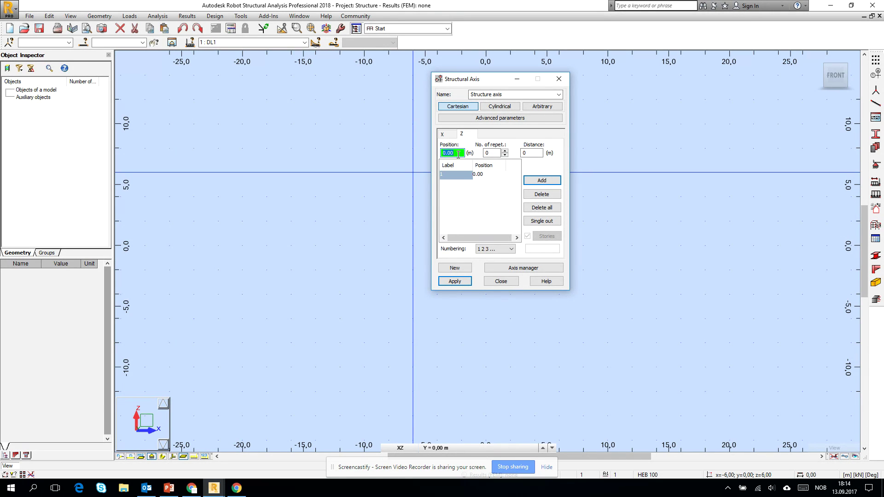
type("5")
left_click(534, 181)
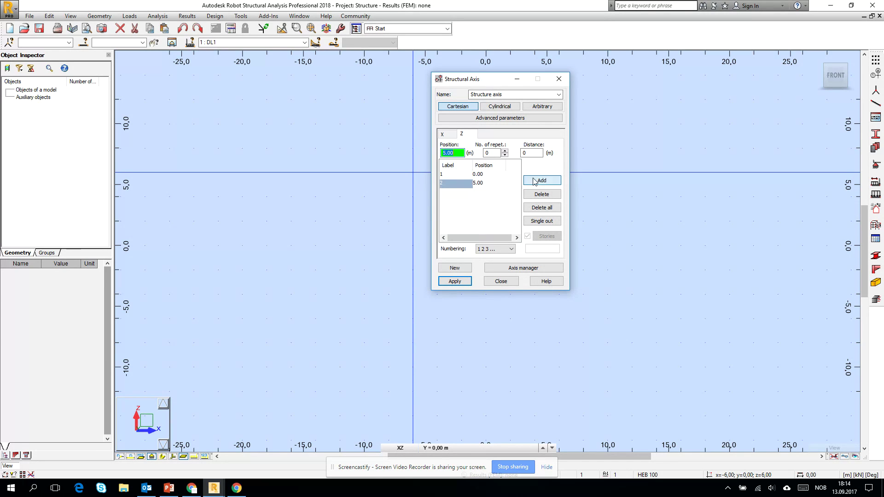
type("6")
key("BackSpace")
type("7")
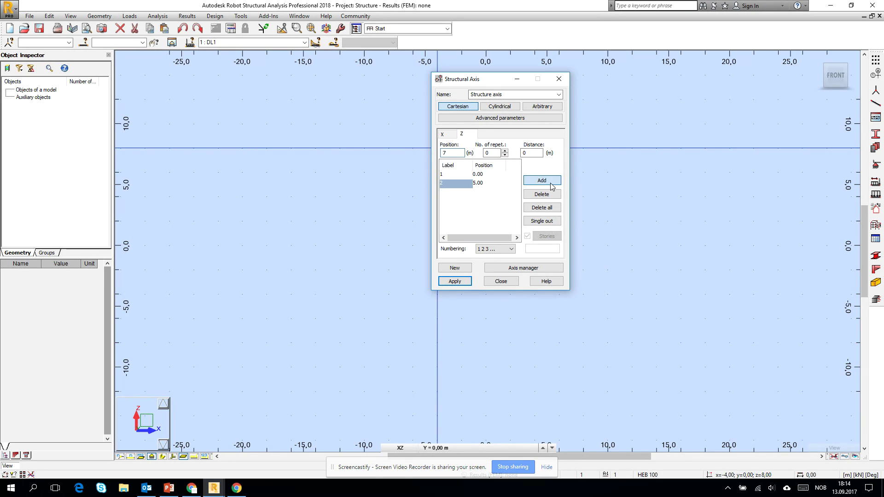
left_click(551, 181)
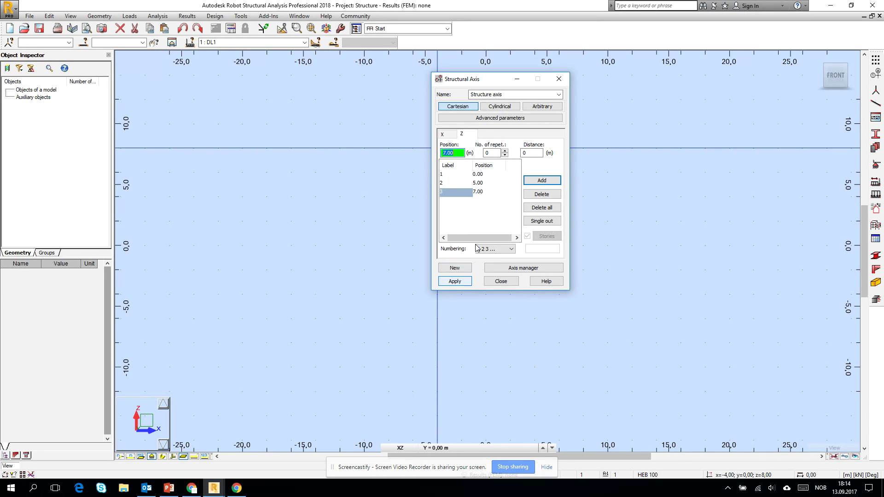
- Recheck the X and Z axis lists and apply the grid to the model
left_click(449, 137)
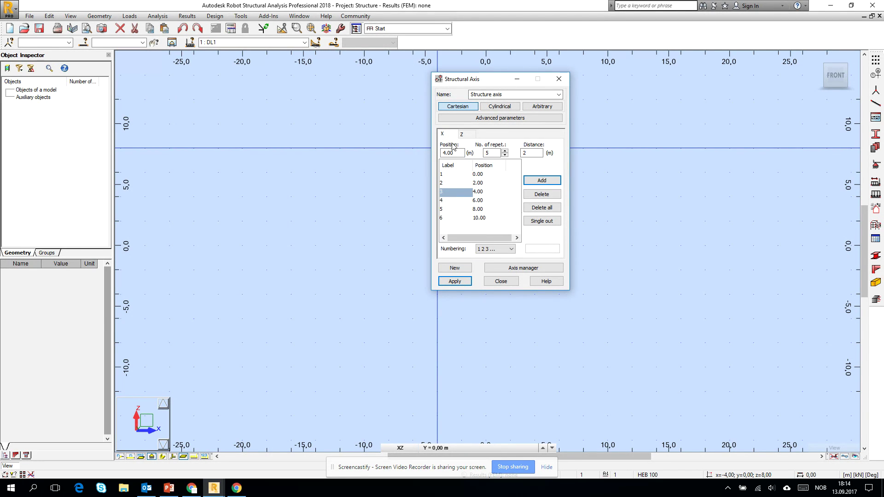
left_click(462, 138)
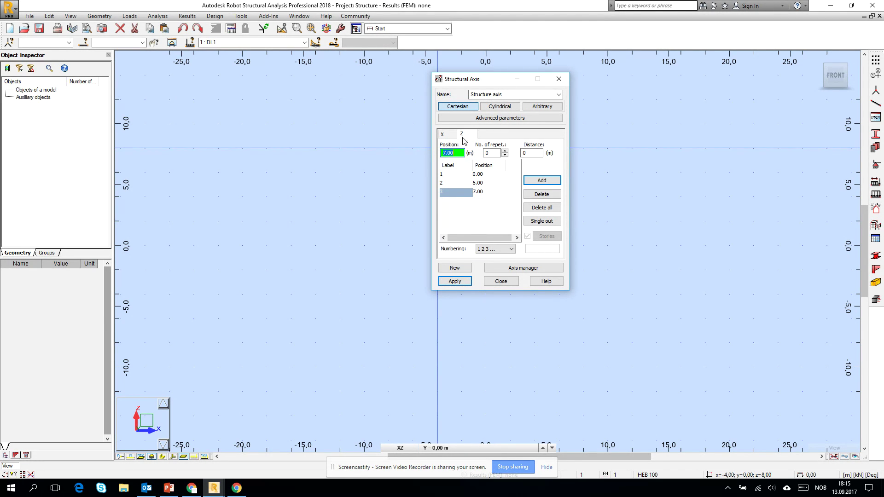
left_click(454, 281)
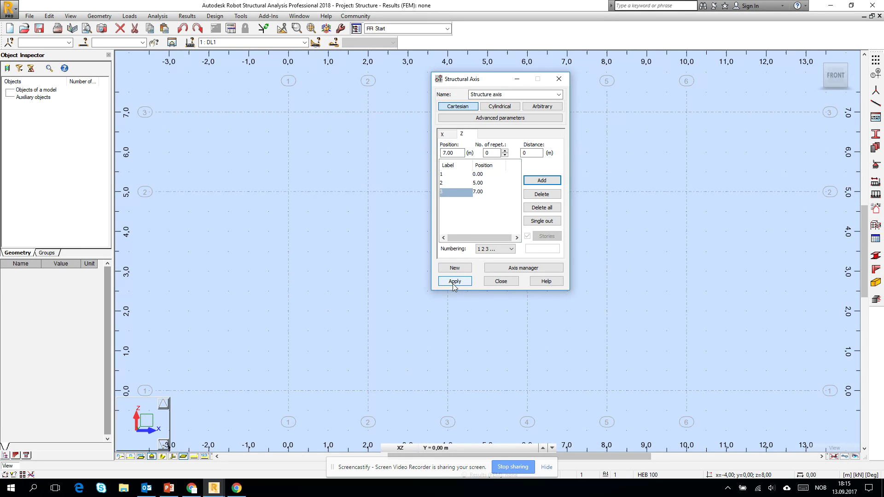
- Close Structural Axis and start bar definition with an HEB 100 simple bar
left_click(500, 282)
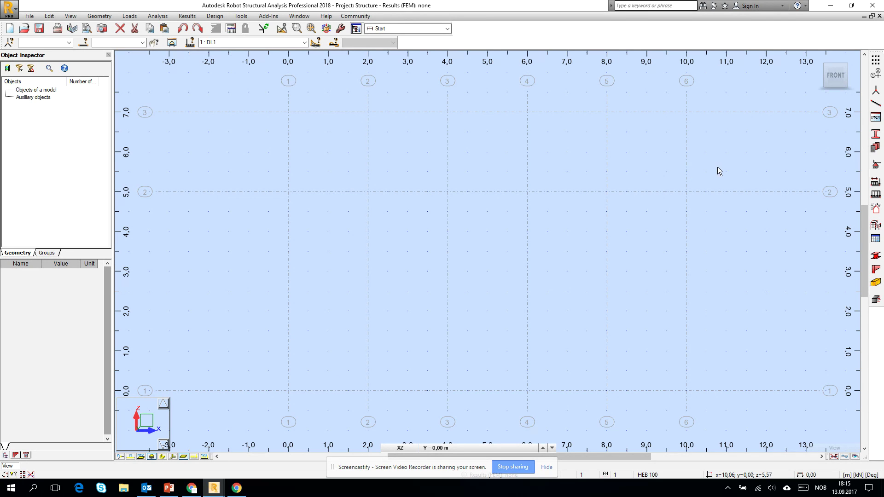
left_click(876, 105)
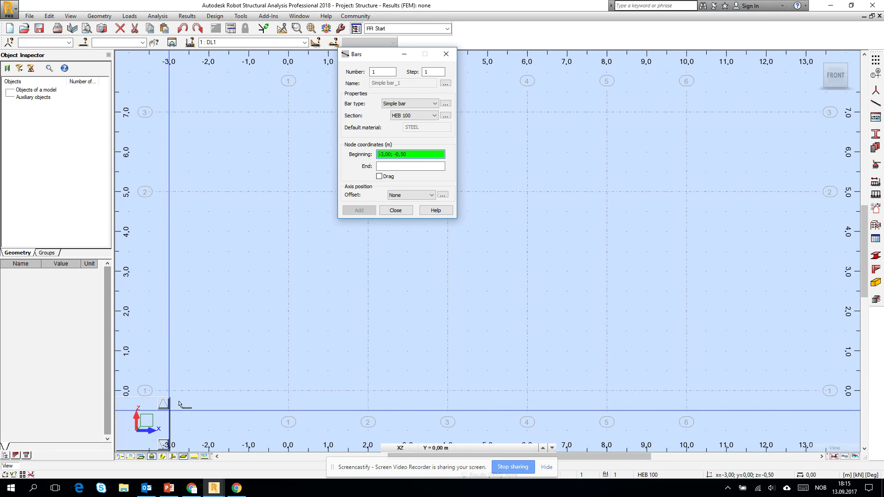
- Clear all snap options except Structural axes in Snap Settings
left_click(5, 474)
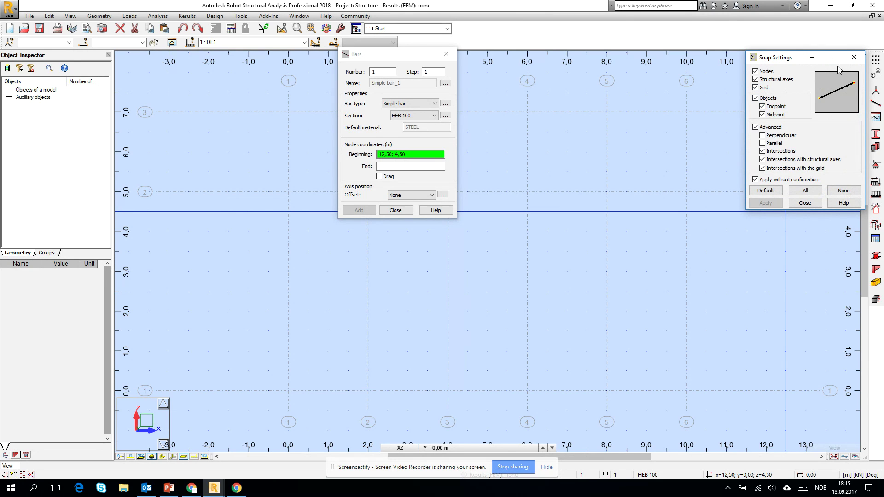
left_click(854, 57)
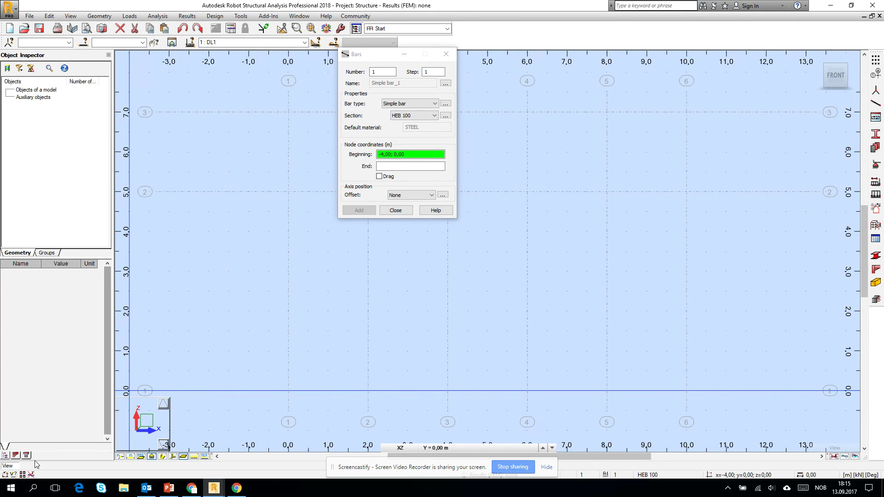
left_click(5, 475)
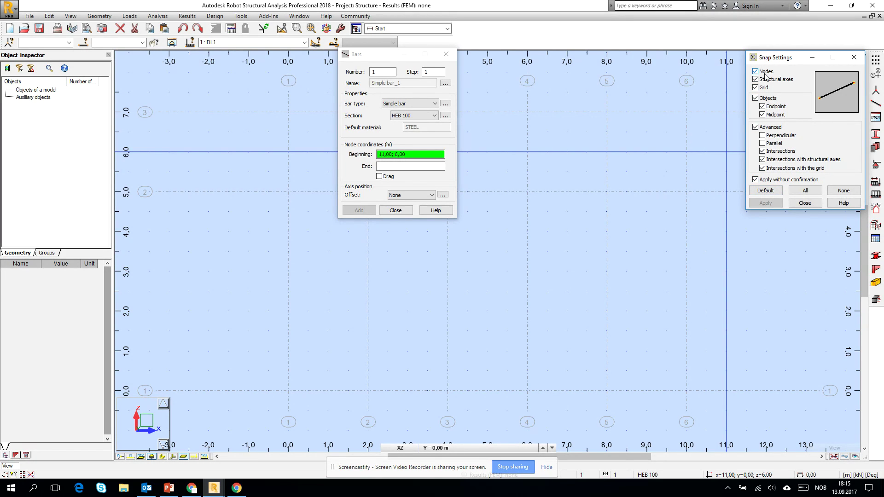
left_click(843, 191)
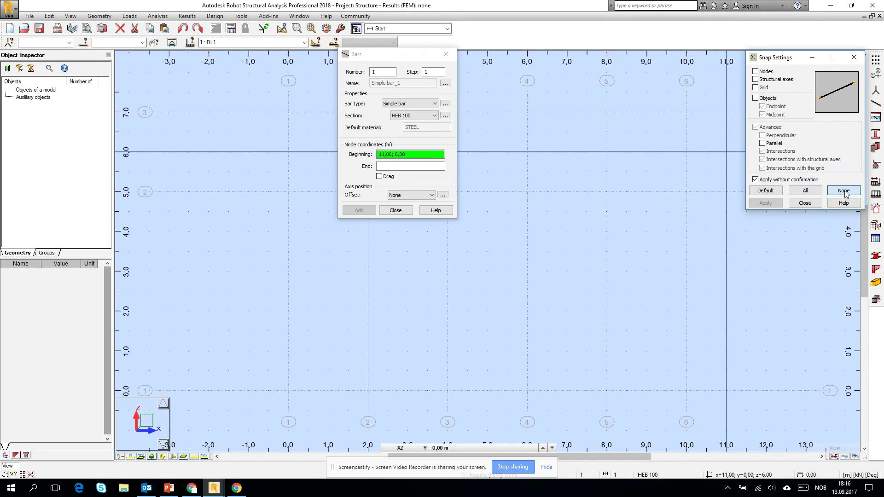
left_click(772, 80)
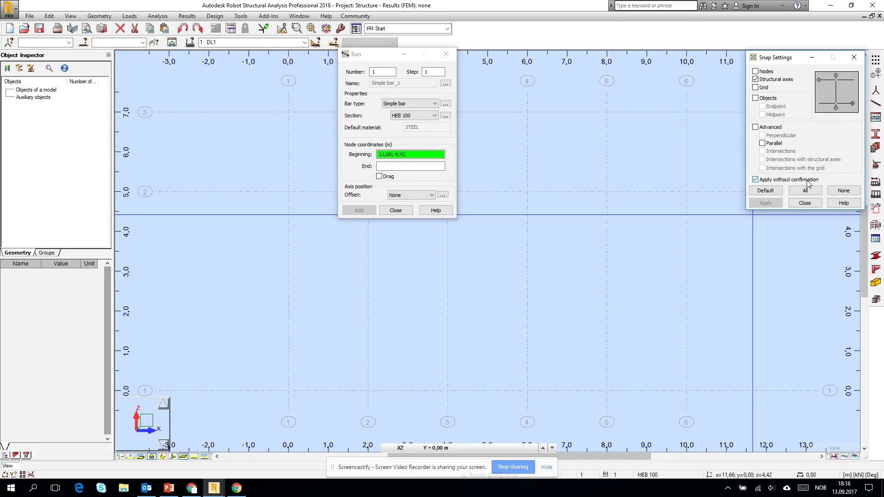
left_click(806, 202)
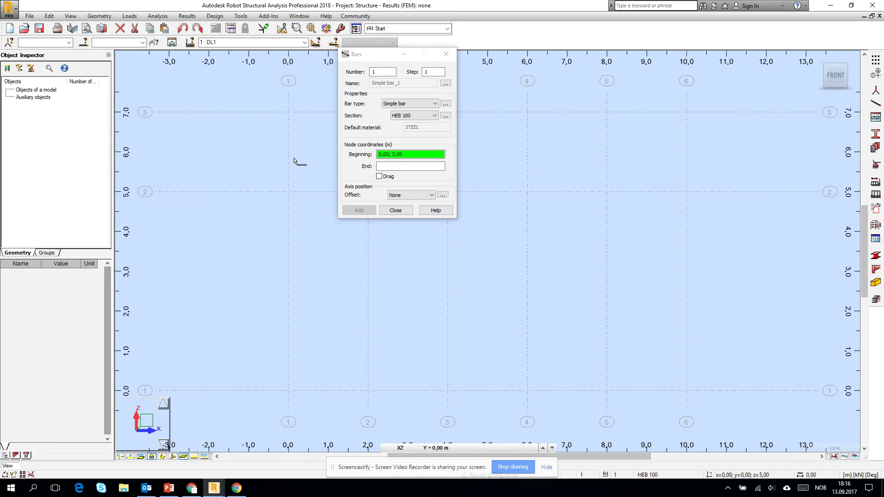
- Draw columns at x=0 and x=10 and beams spanning 0–10 m at z=7 and z=5
left_click(285, 389)
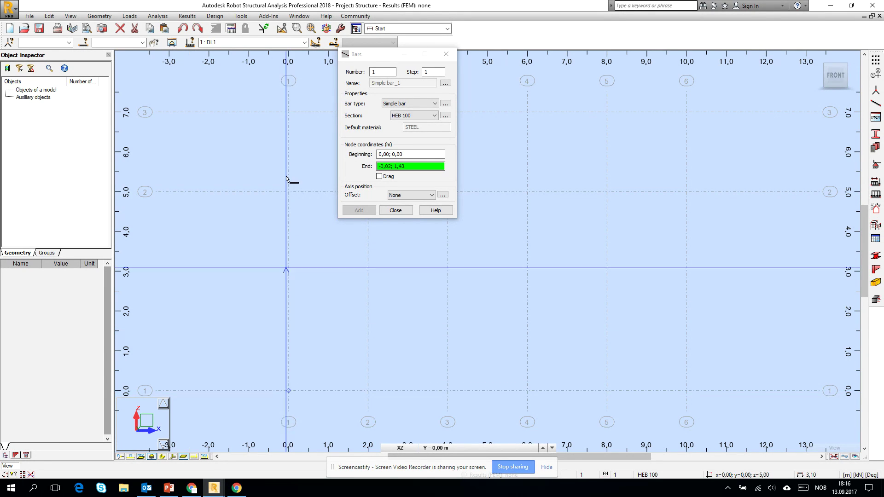
left_click(290, 122)
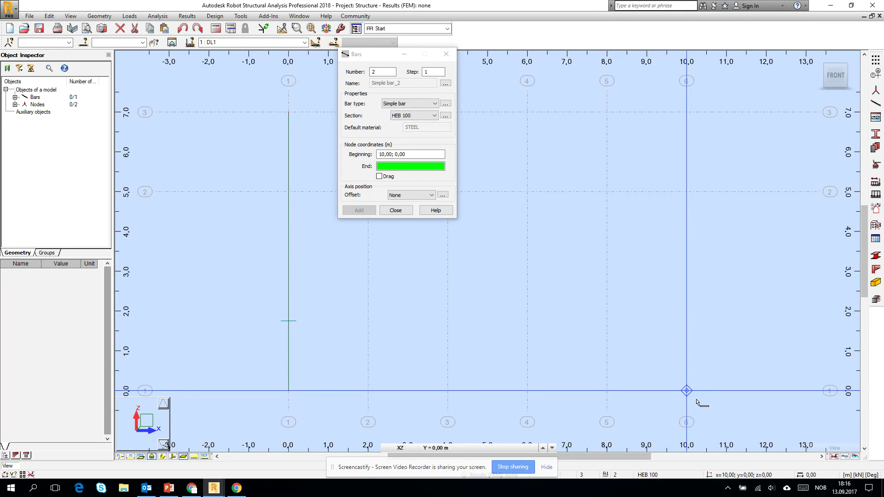
left_click(686, 113)
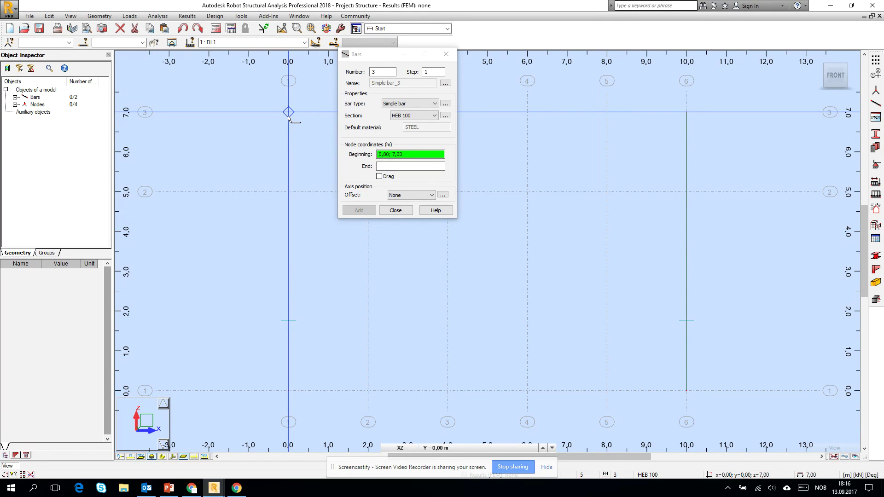
left_click(289, 113)
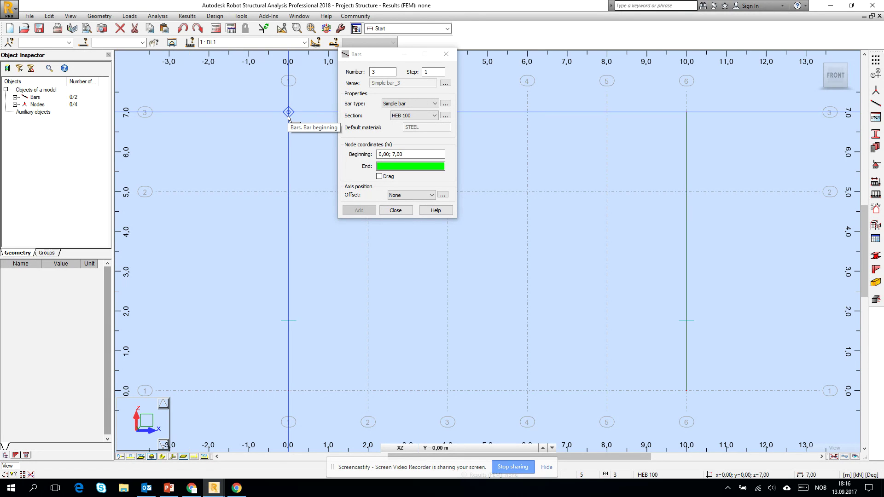
left_click(685, 113)
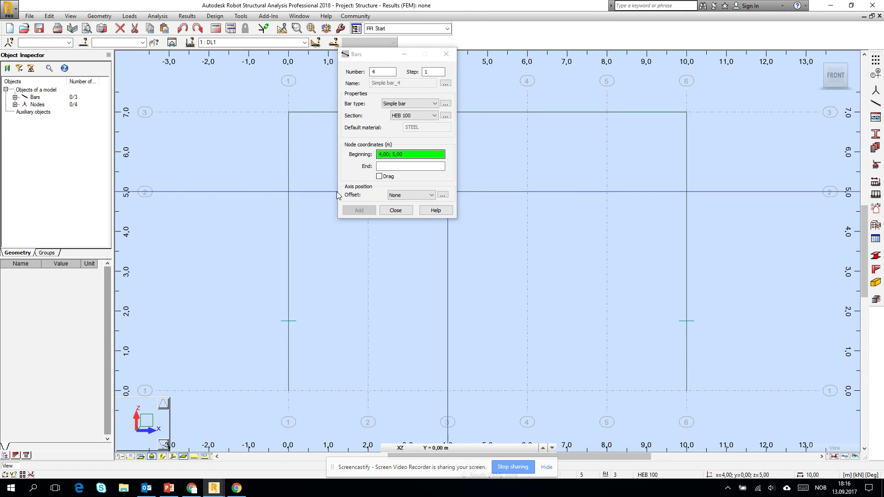
left_click(289, 191)
left_click(687, 192)
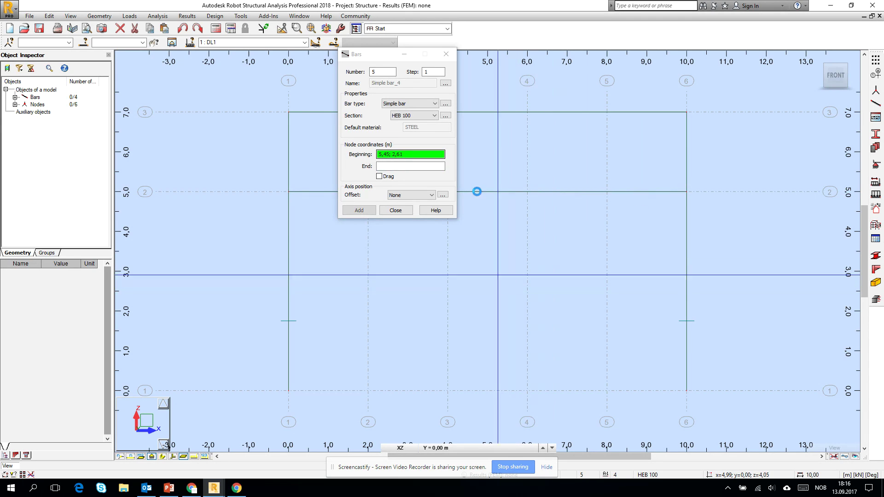
- Add vertical posts from z=5 to z=7 at x=2, 4, 6 and 8
left_click_drag(381, 59, 194, 119)
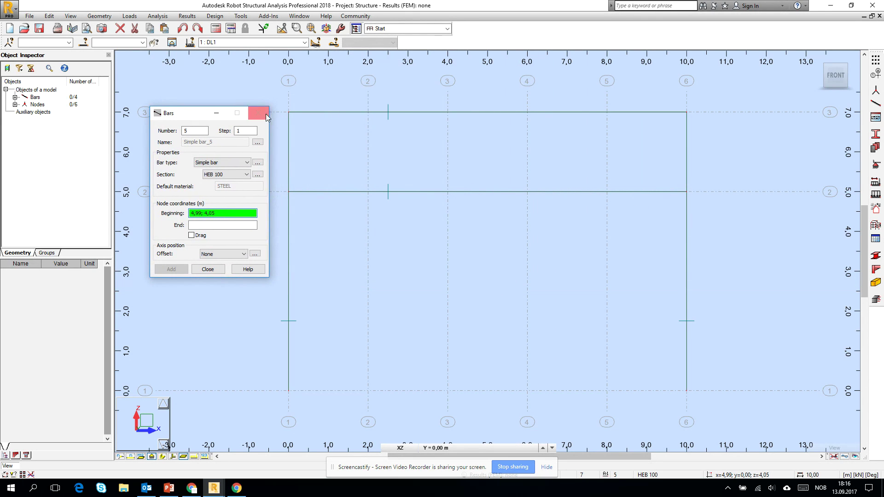
left_click(368, 191)
left_click(368, 112)
left_click(448, 191)
left_click(447, 112)
left_click(527, 191)
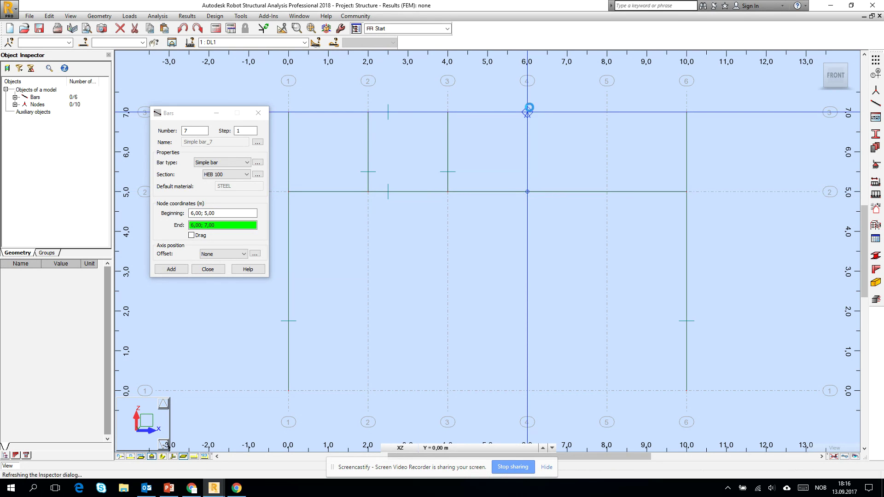
left_click(527, 112)
left_click(607, 192)
left_click(607, 112)
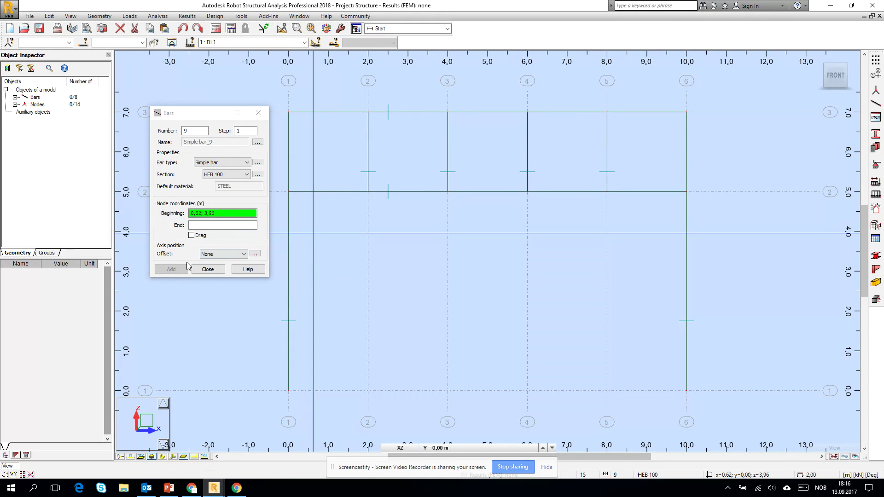
left_click(207, 269)
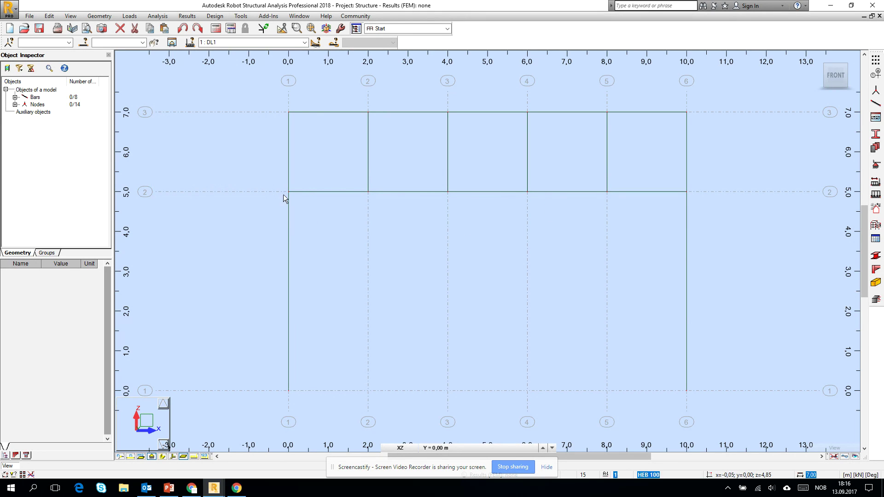
left_click(289, 170)
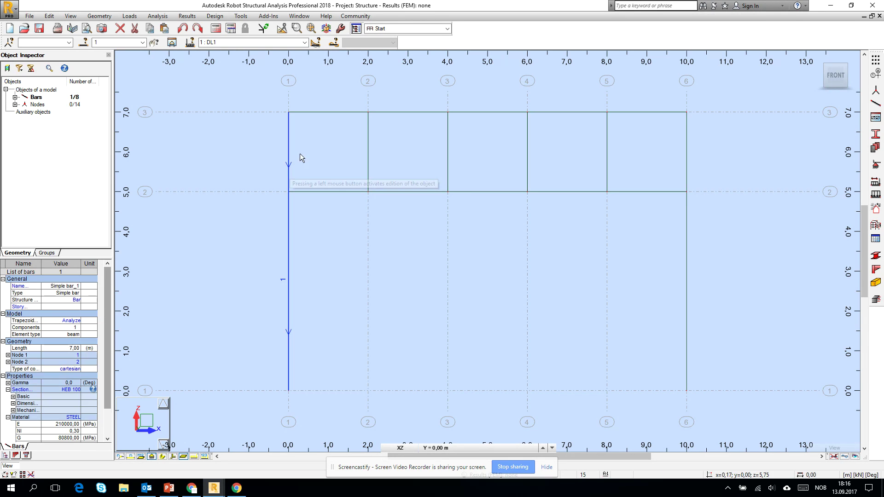
- Window-select the entire frame so all eight bars and fourteen nodes are selected
left_click(325, 156)
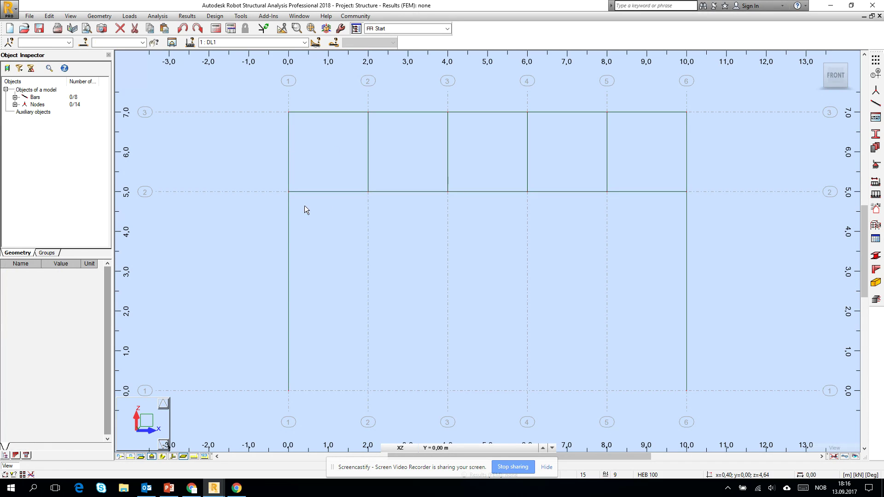
left_click(289, 207)
left_click_drag(745, 233, 242, 104)
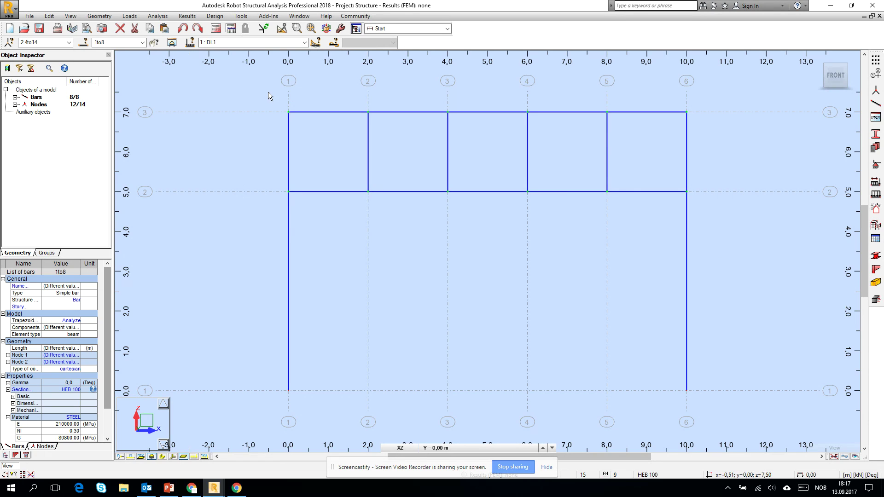
left_click_drag(727, 254, 255, 96)
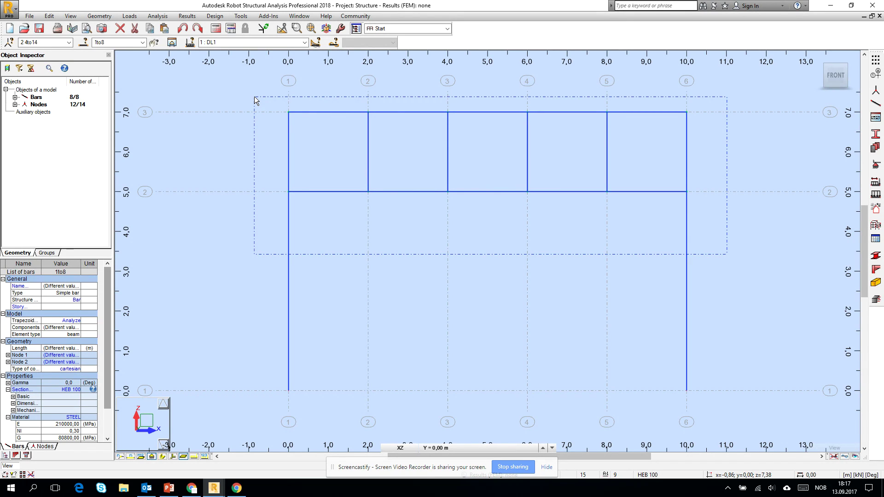
left_click_drag(255, 97, 726, 325)
left_click(255, 98)
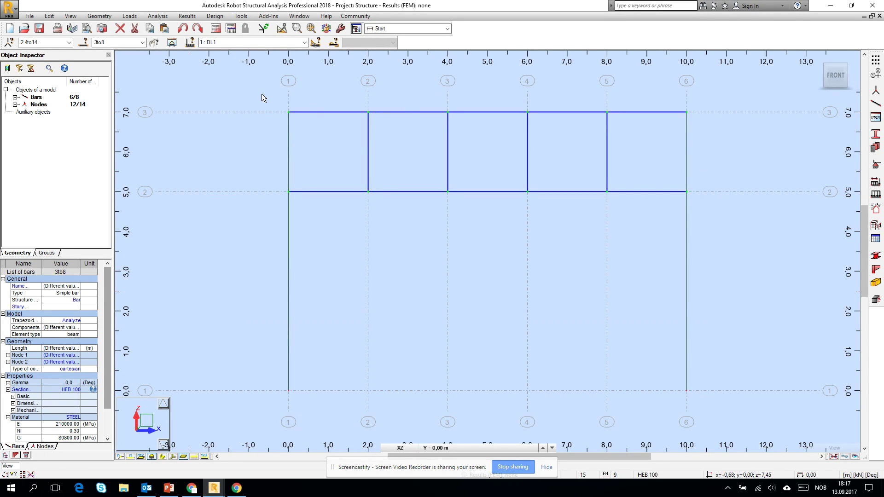
left_click_drag(262, 93, 724, 410)
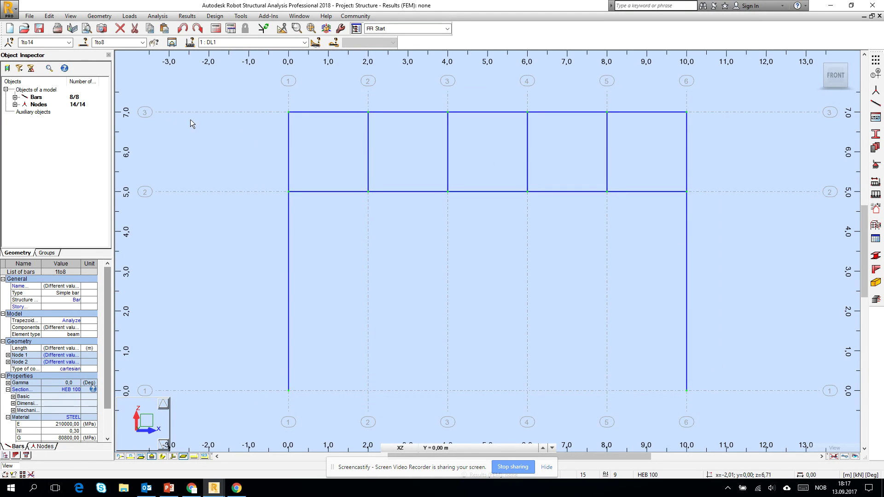
- Split the selected bars at their crossings with Edit > Intersect, then deselect
left_click(49, 15)
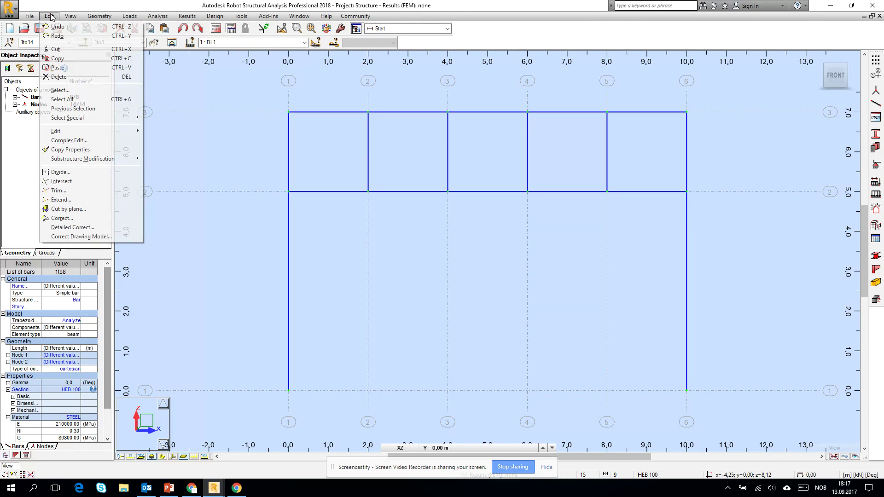
left_click(61, 181)
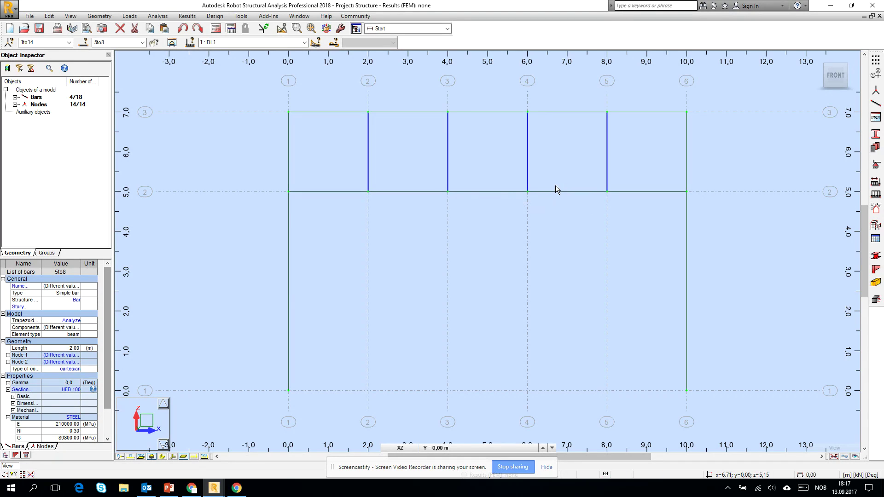
left_click(327, 244)
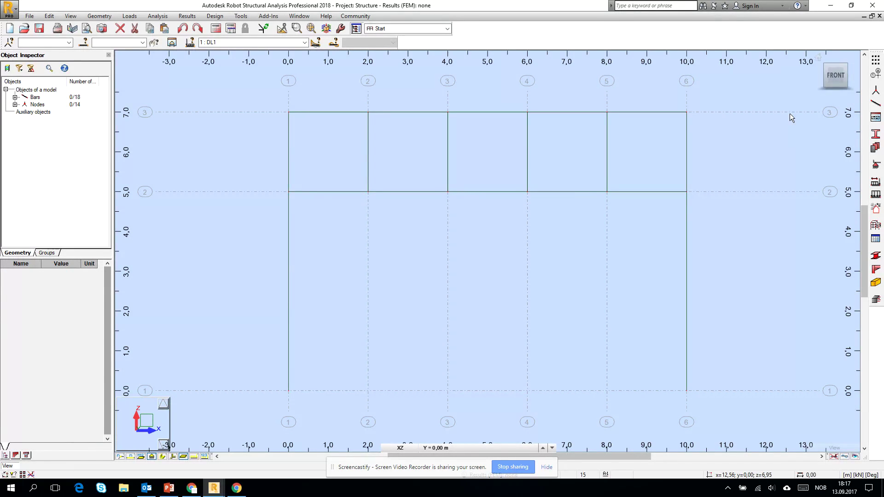
- Assign fixed supports to the base nodes of both columns
left_click(875, 165)
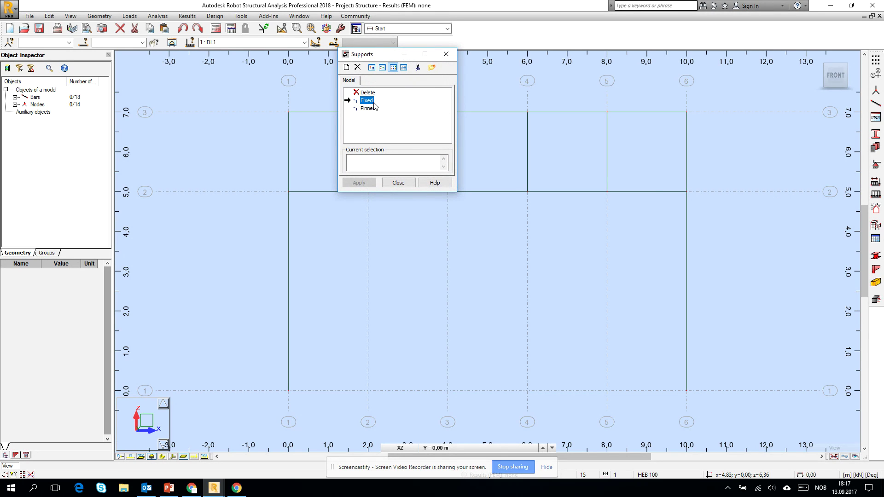
left_click(288, 391)
left_click(686, 392)
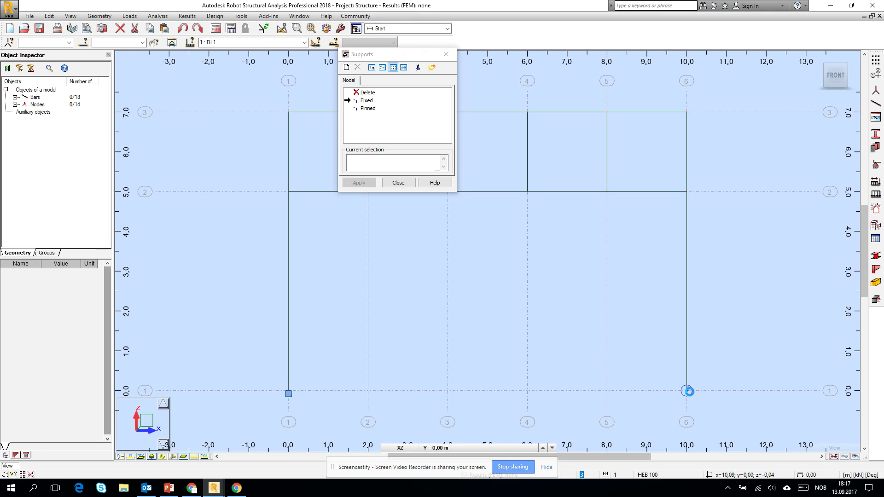
left_click(402, 184)
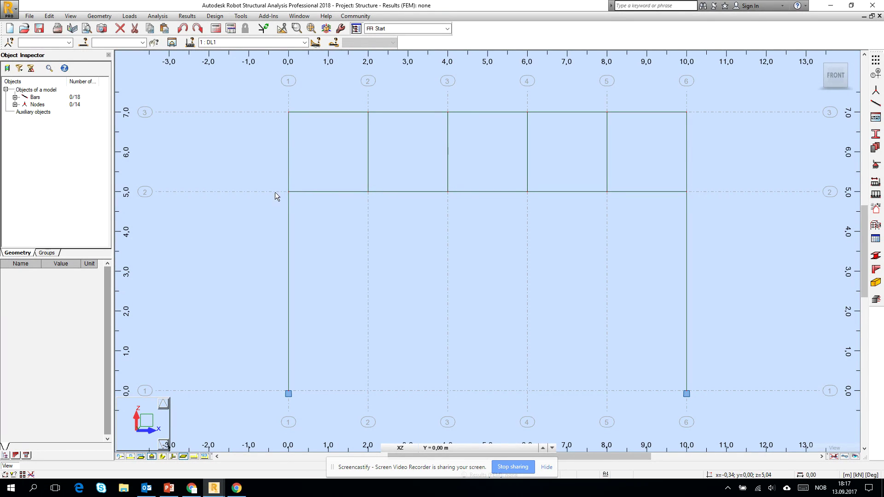
- Delete load case DL2 in Load Types, leaving DL1 as the only case
left_click(130, 16)
left_click(138, 25)
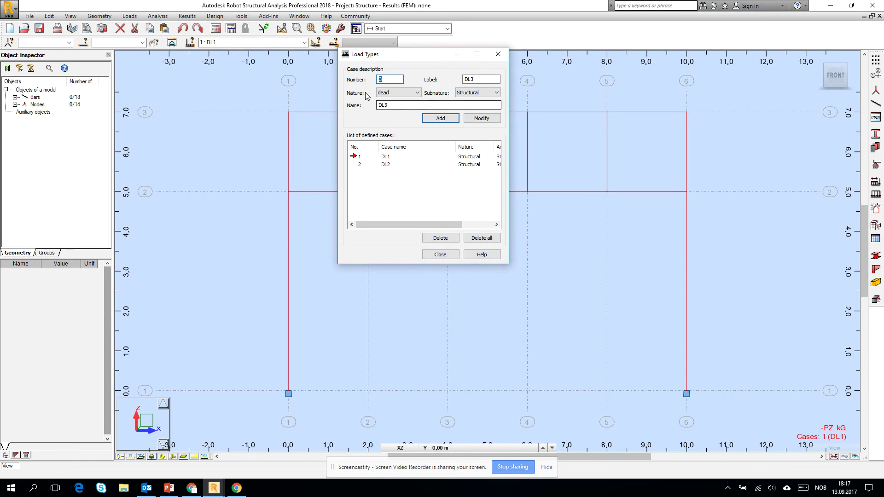
left_click(360, 165)
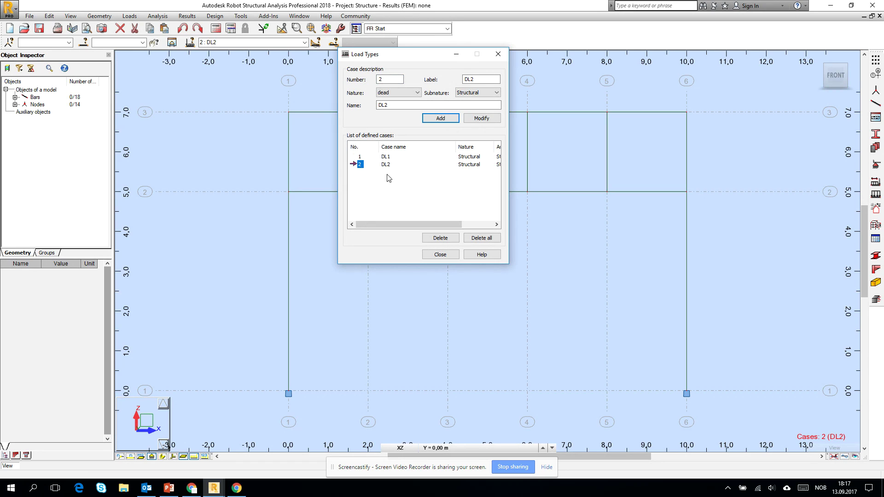
left_click(448, 239)
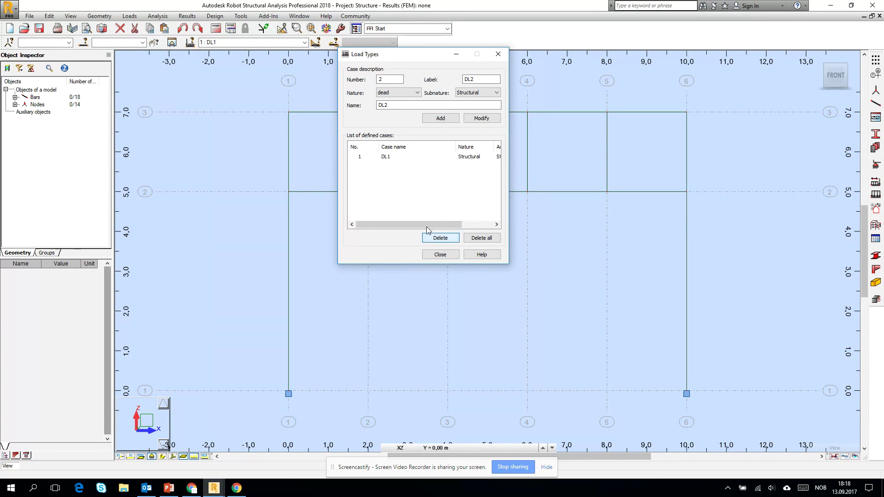
left_click(360, 156)
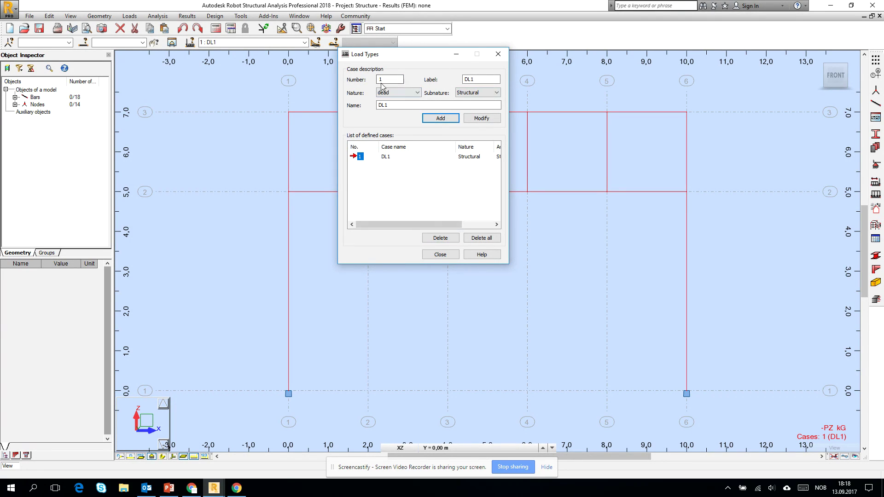
left_click(442, 258)
left_click(440, 255)
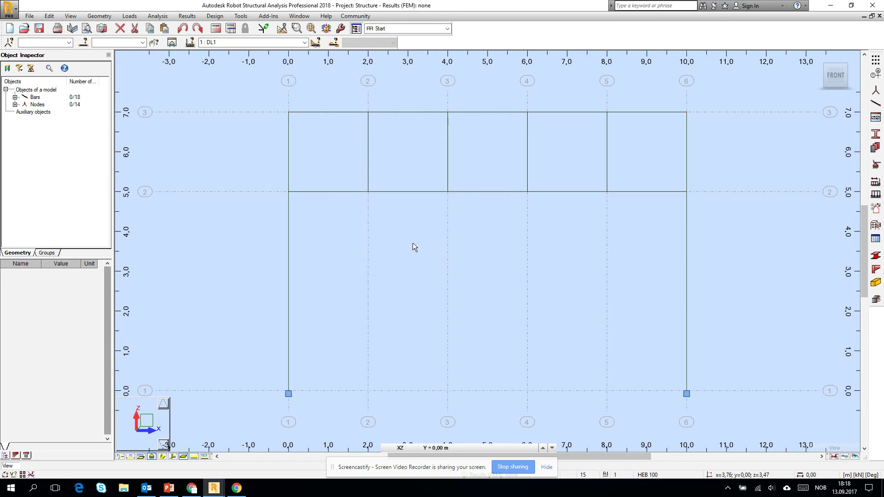
- Run the calculation, continuing past the node 8 and node 10 instability warnings
left_click(216, 29)
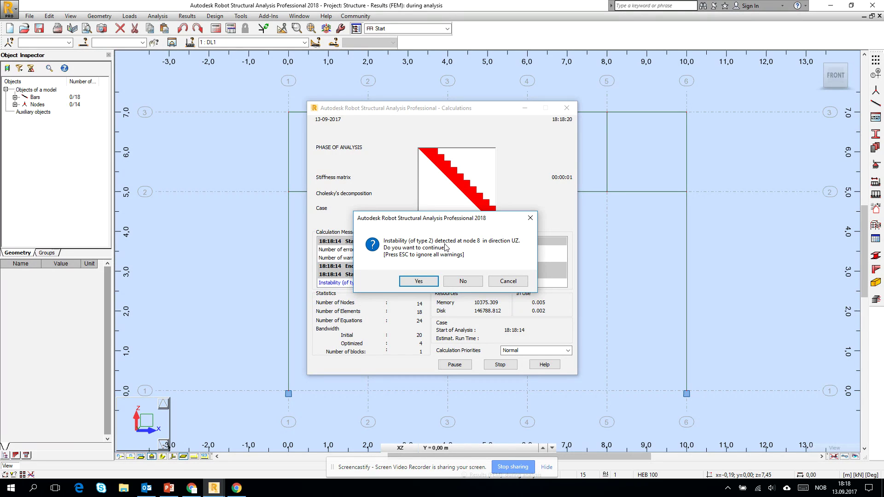
left_click_drag(494, 222, 749, 199)
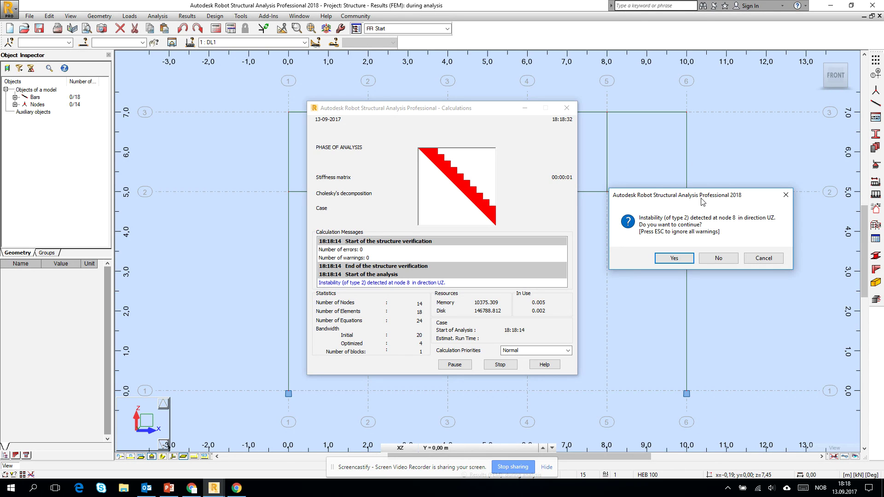
left_click_drag(701, 202, 532, 171)
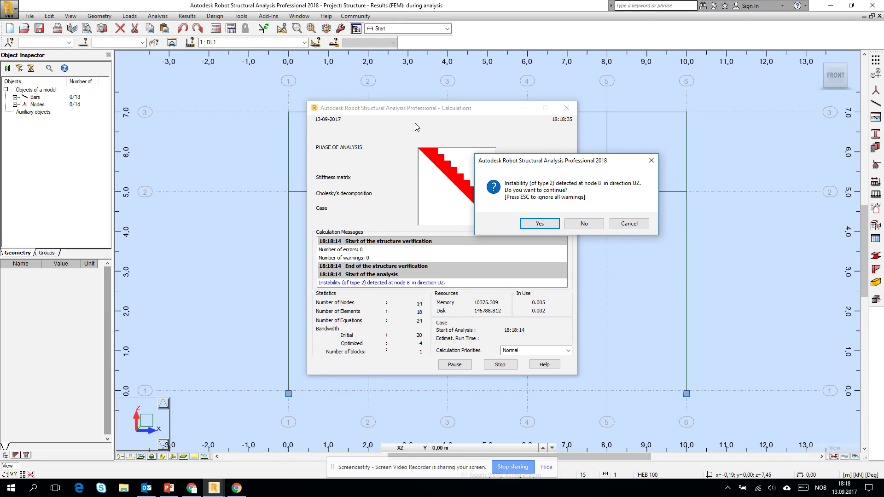
left_click_drag(542, 162, 573, 152)
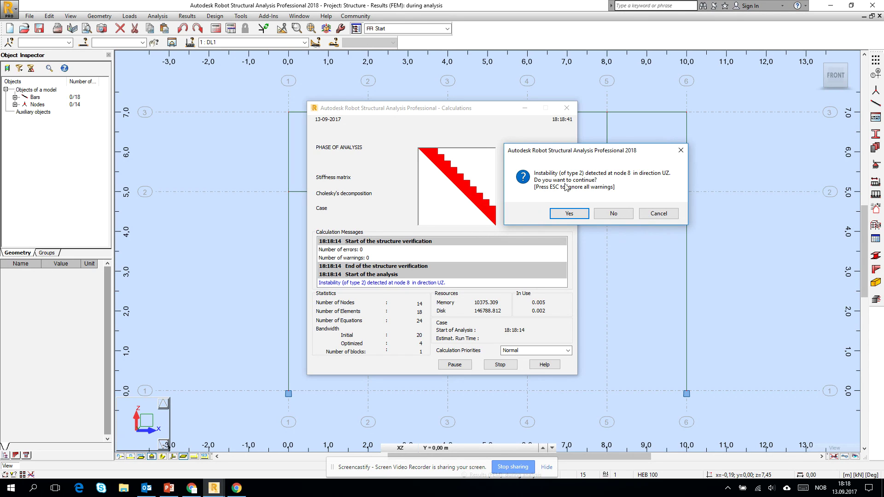
left_click(570, 214)
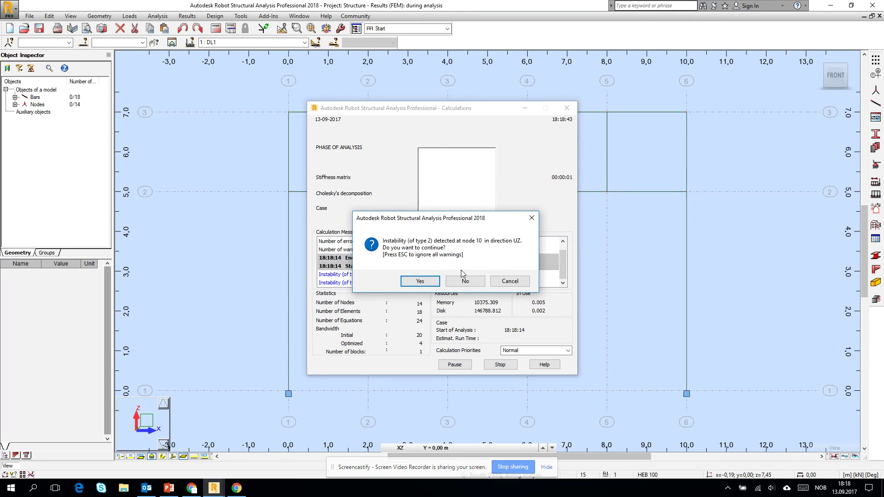
left_click(421, 282)
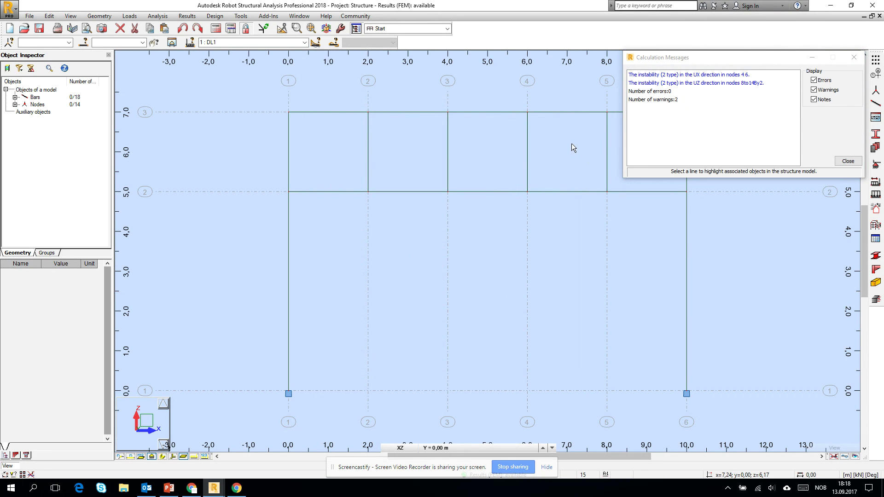
- Highlight the flagged nodes 4 6 and 8to14By2, then close Calculation Messages
left_click(707, 75)
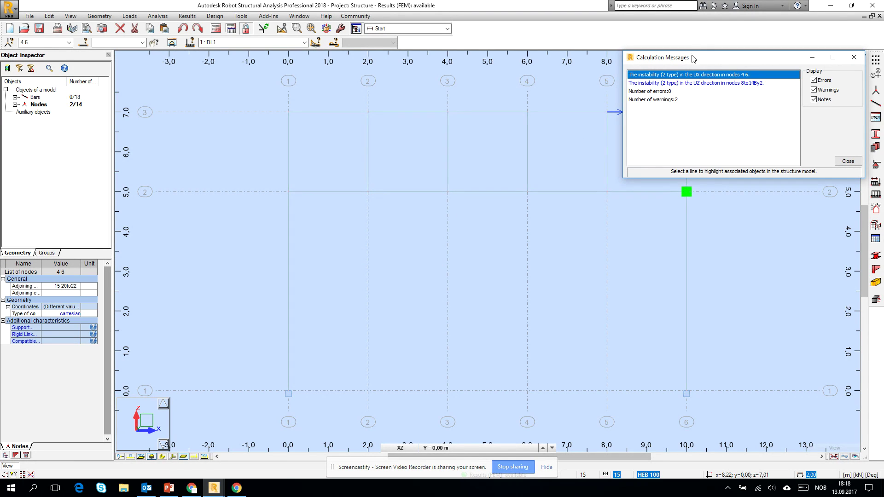
left_click_drag(693, 58, 455, 234)
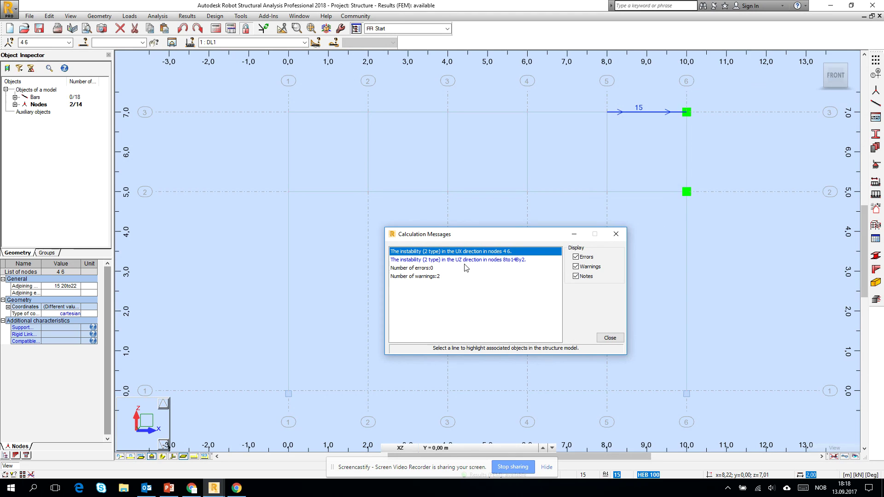
left_click(504, 261)
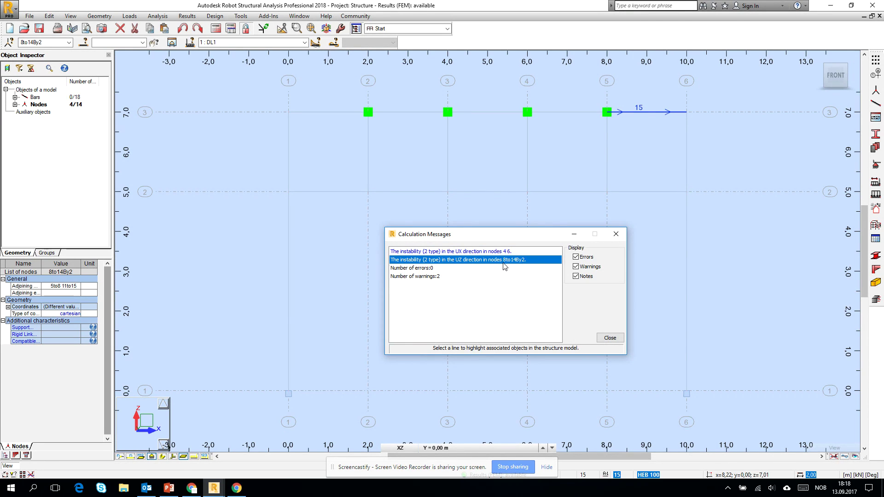
left_click(497, 252)
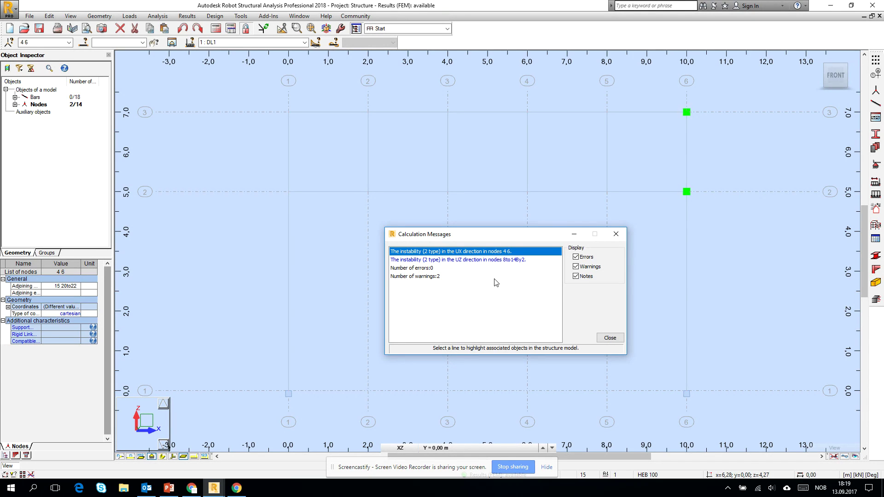
left_click(497, 260)
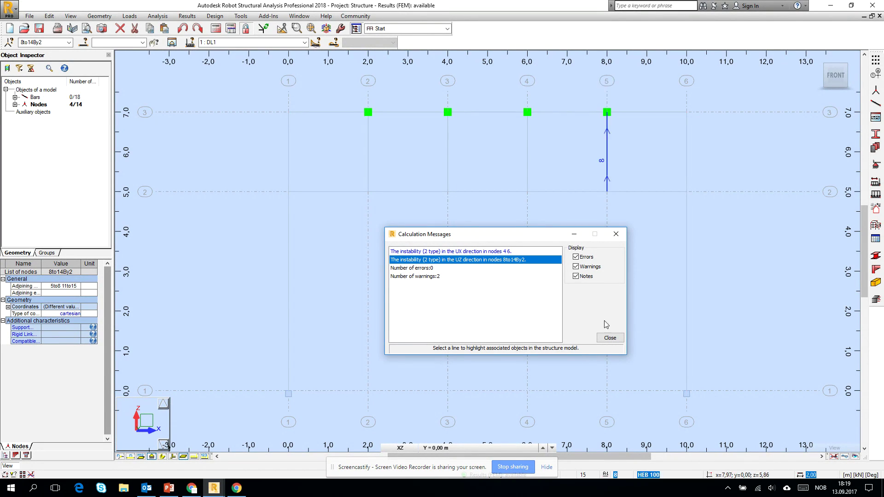
left_click(609, 337)
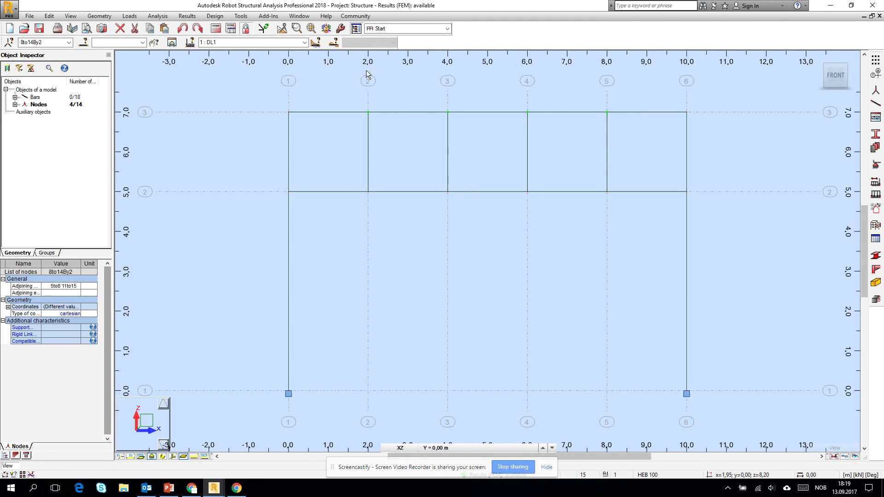
- Clear the section overlay, turn on node numbering, and select then deselect bar 10
left_click(845, 457)
left_click_drag(352, 165, 249, 131)
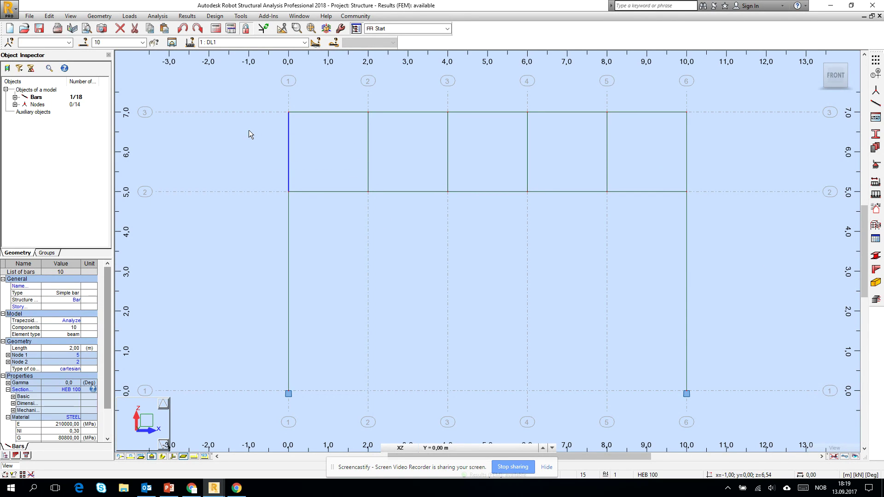
left_click(374, 230)
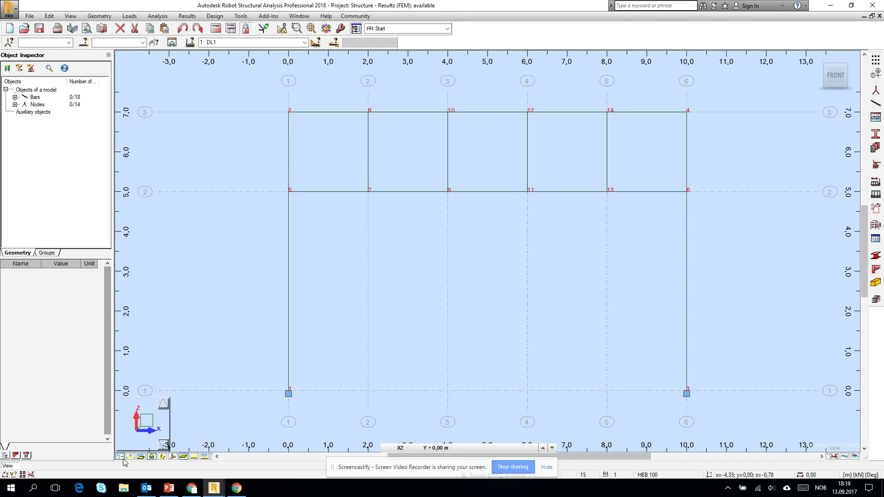
left_click_drag(307, 135, 268, 130)
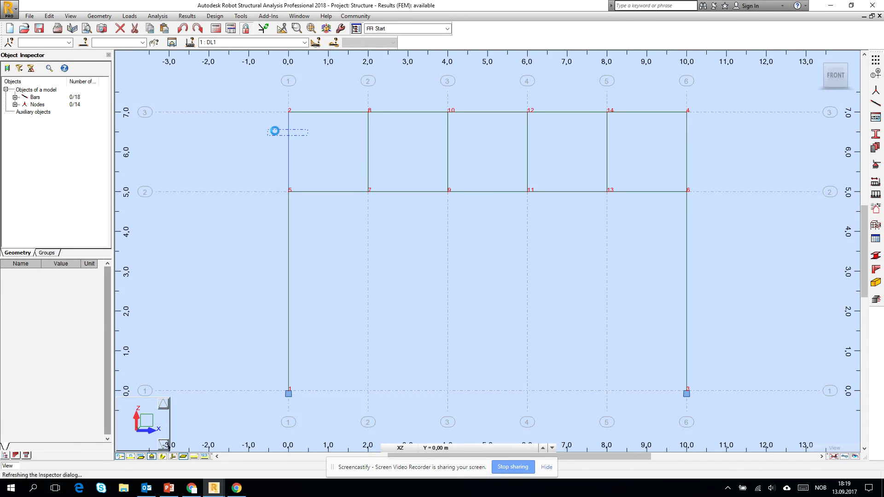
left_click(391, 137)
- Zoom and pan around the joints to inspect node numbers 2 to 14
scroll(674, 160, "up", 3)
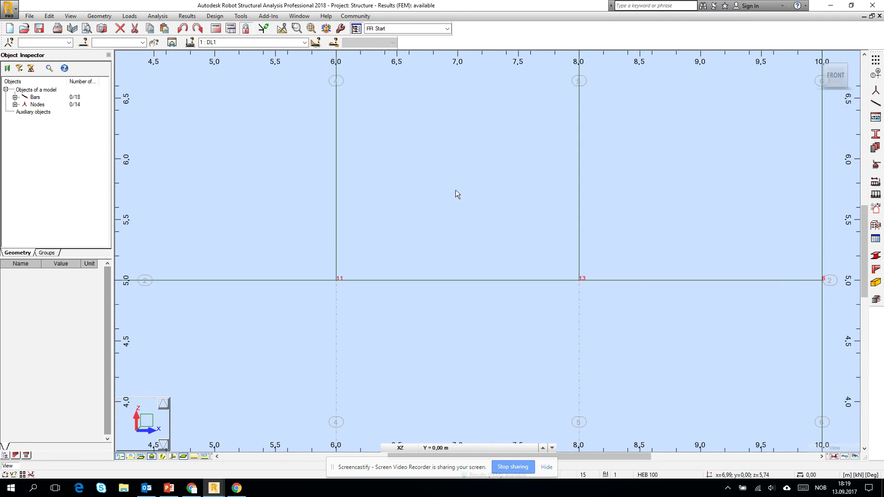
scroll(456, 193, "down", 4)
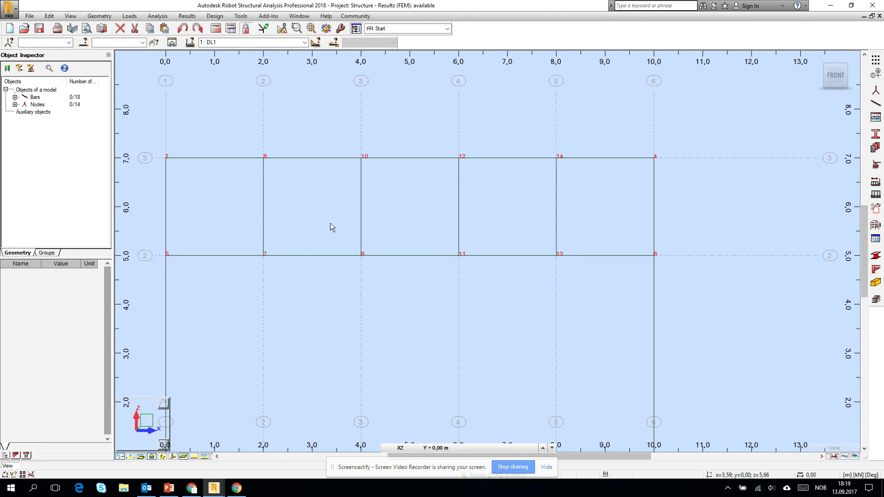
scroll(281, 235, "up", 5)
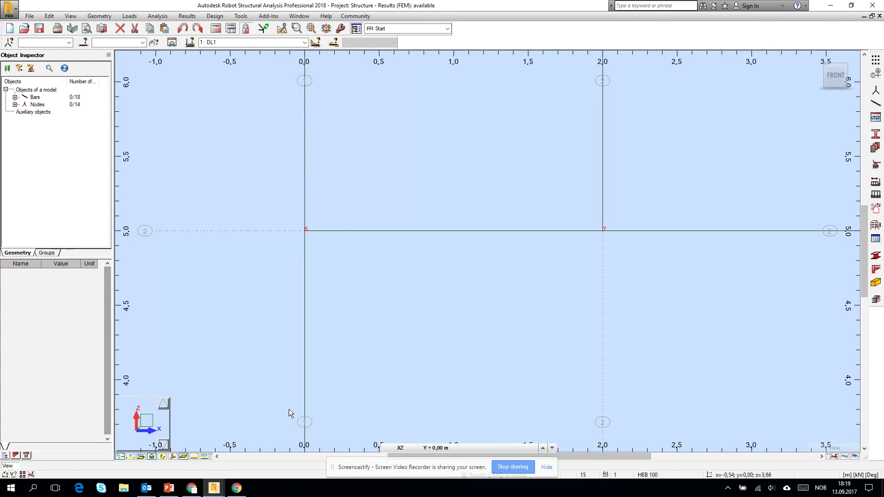
scroll(315, 236, "up", 3)
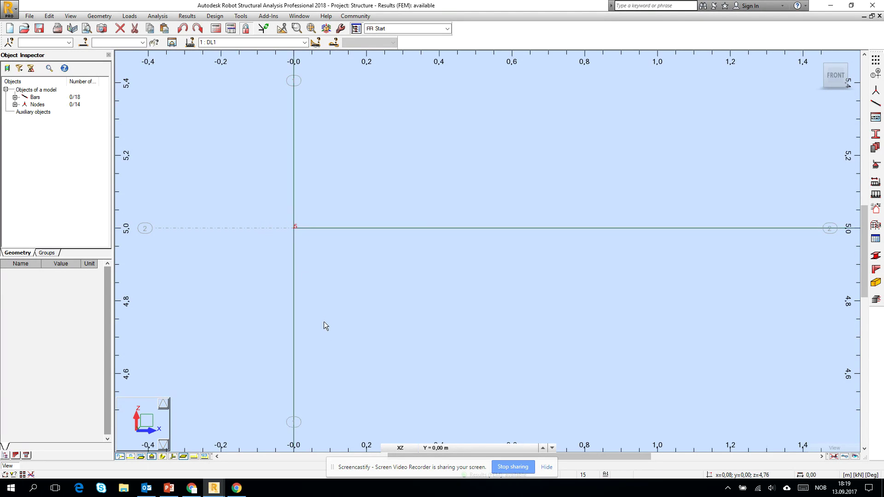
scroll(324, 321, "down", 5)
scroll(321, 197, "up", 3)
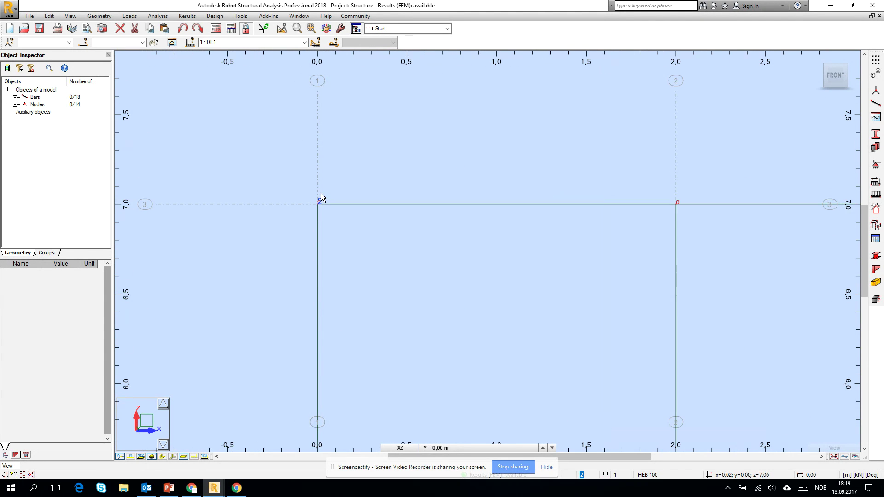
scroll(319, 204, "up", 4)
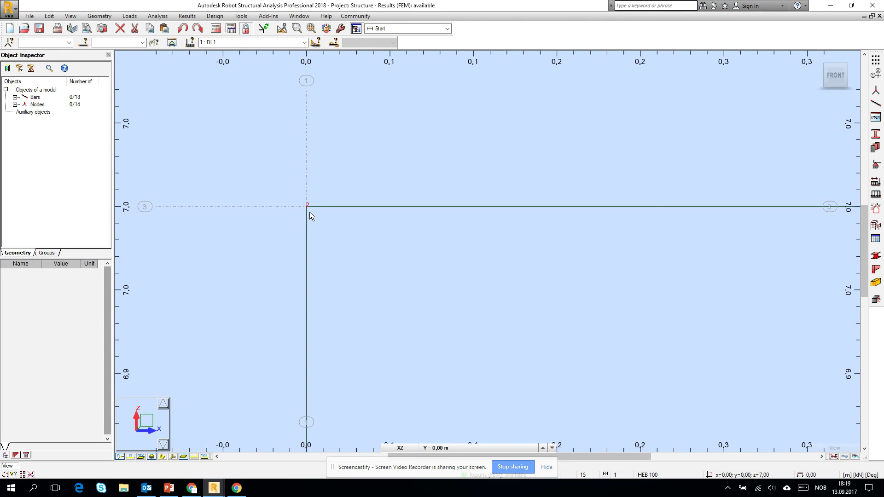
scroll(306, 214, "down", 2)
scroll(301, 217, "down", 6)
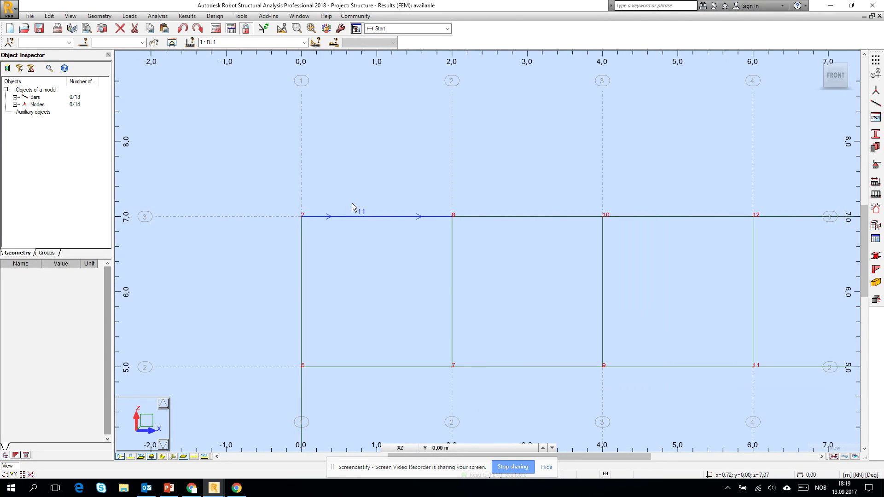
middle_click_drag(424, 254, 422, 214)
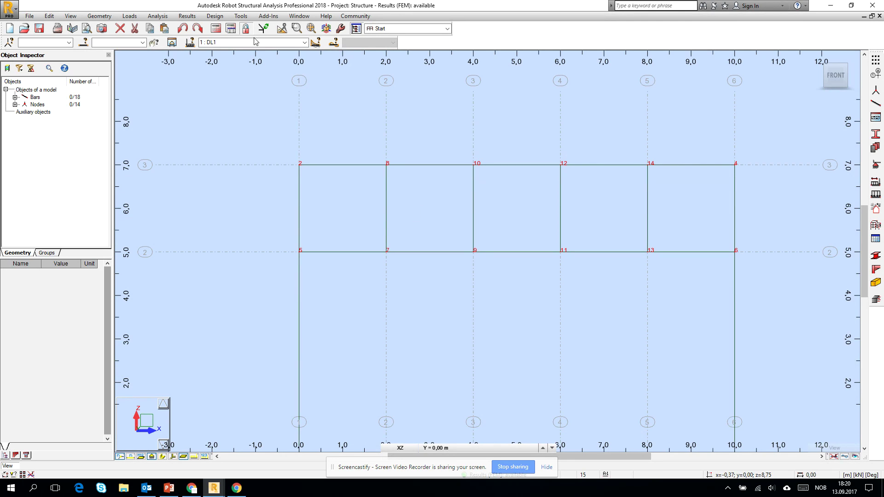
left_click(99, 15)
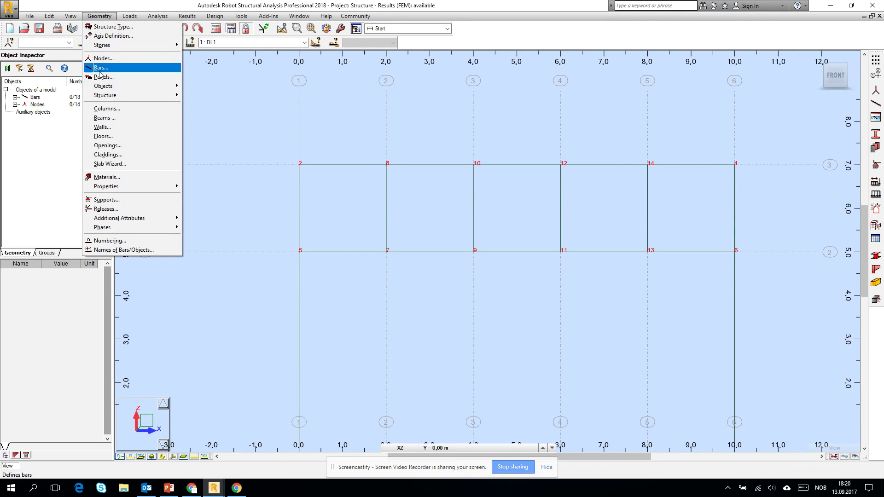
- Apply DELETE bar release to all bars, removing bar 22's release and accepting outdated results
left_click(106, 209)
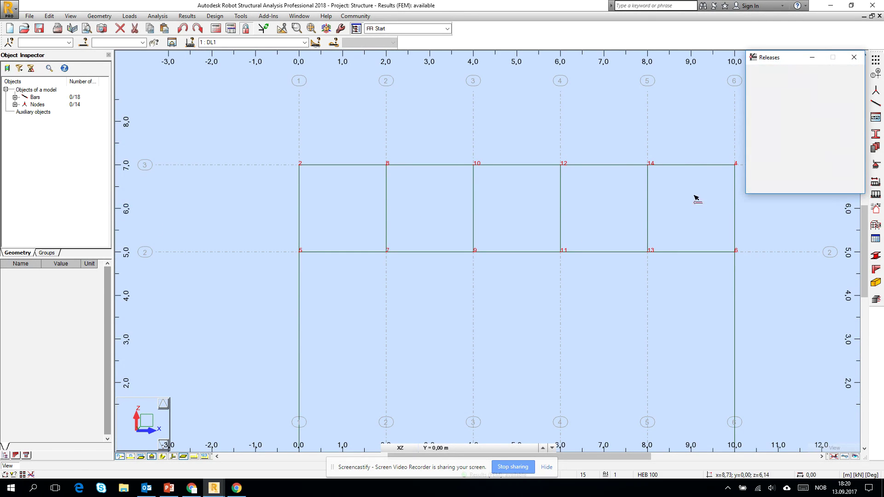
left_click(735, 174)
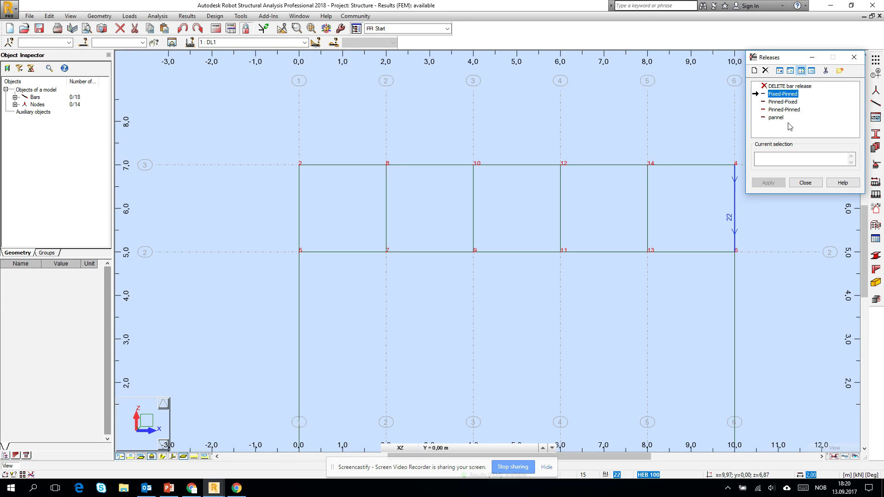
left_click(781, 87)
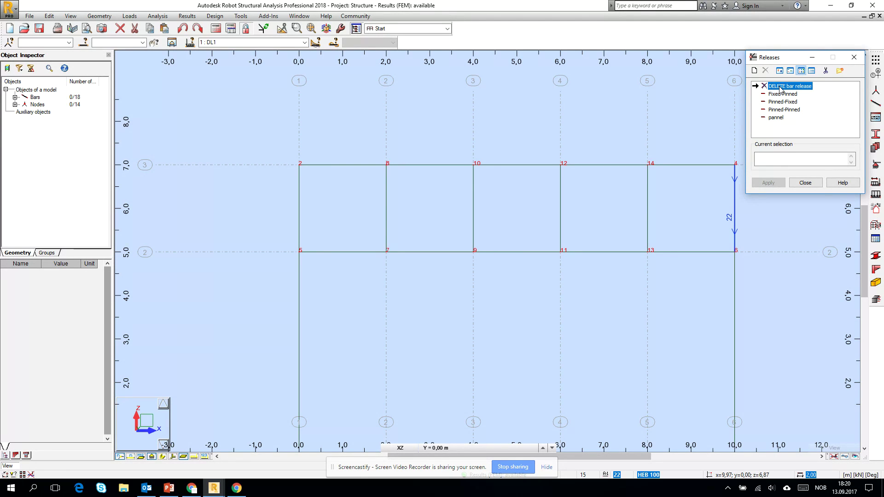
left_click(785, 163)
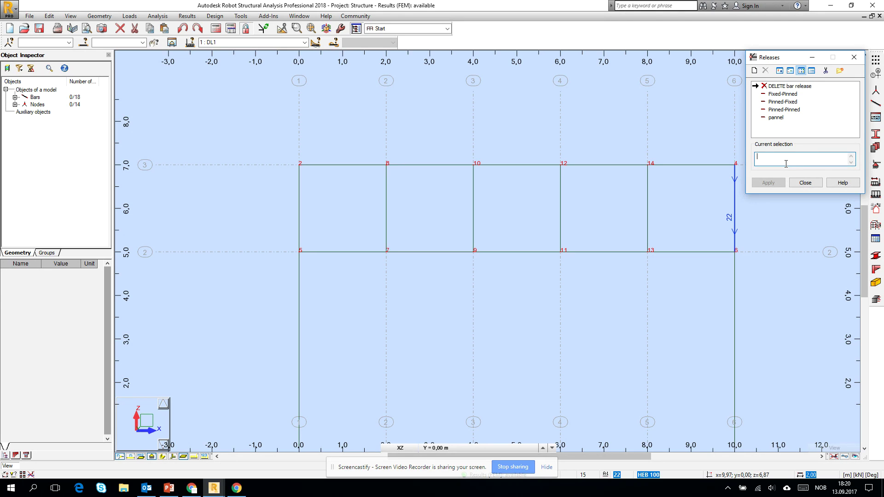
type("all")
left_click(768, 183)
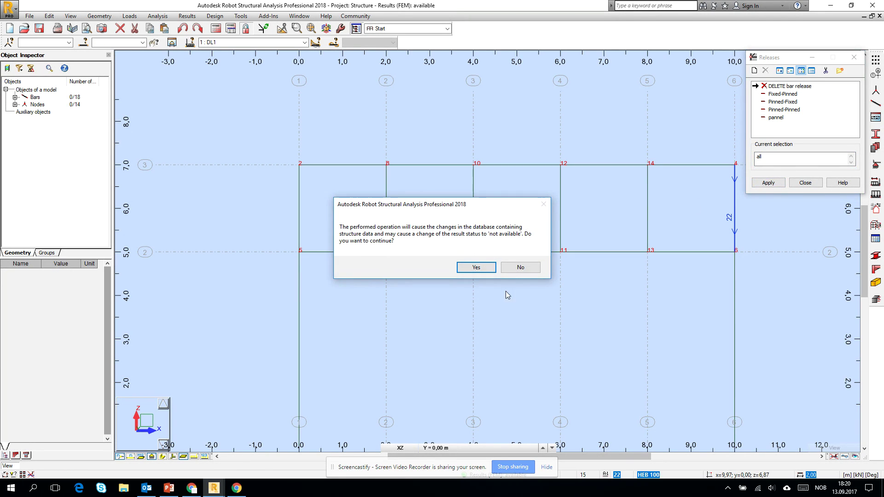
left_click(476, 267)
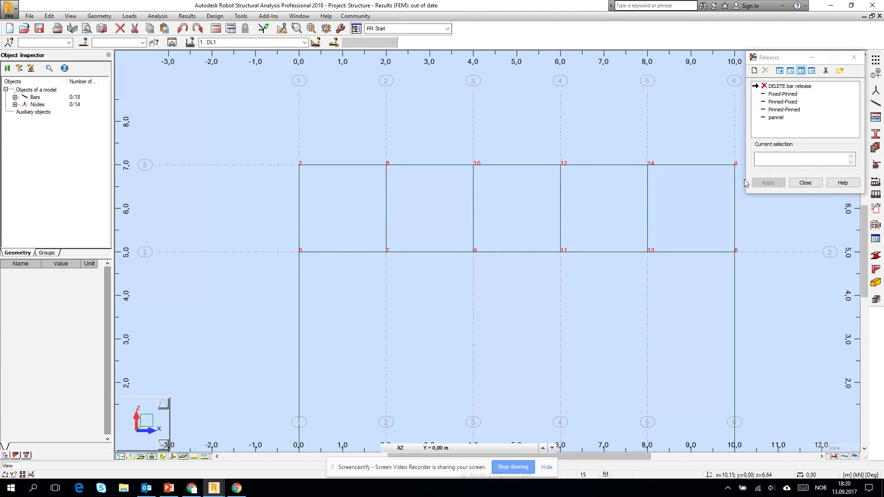
left_click(807, 183)
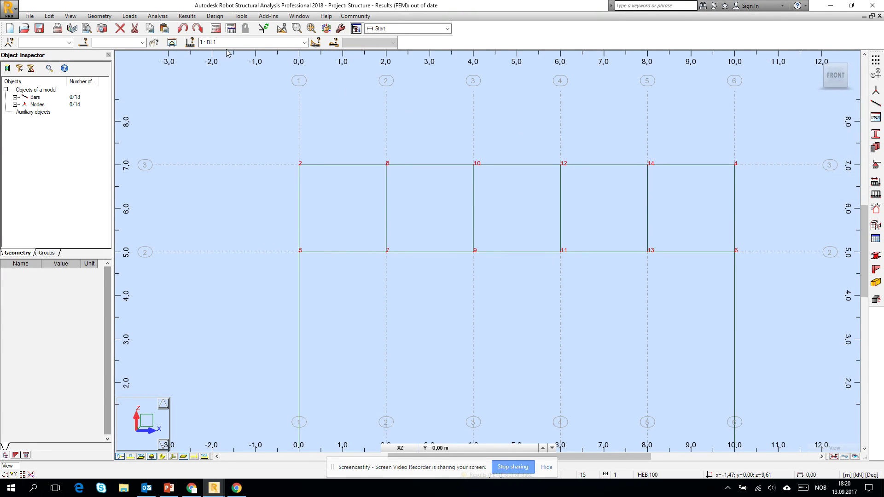
- Run the static calculation, continuing past the node 8 and node 10 instability warnings
left_click(216, 28)
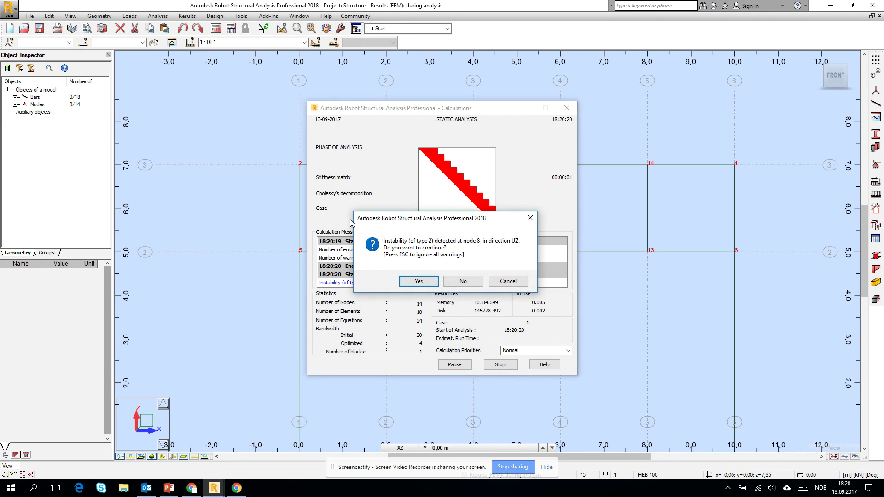
left_click(417, 282)
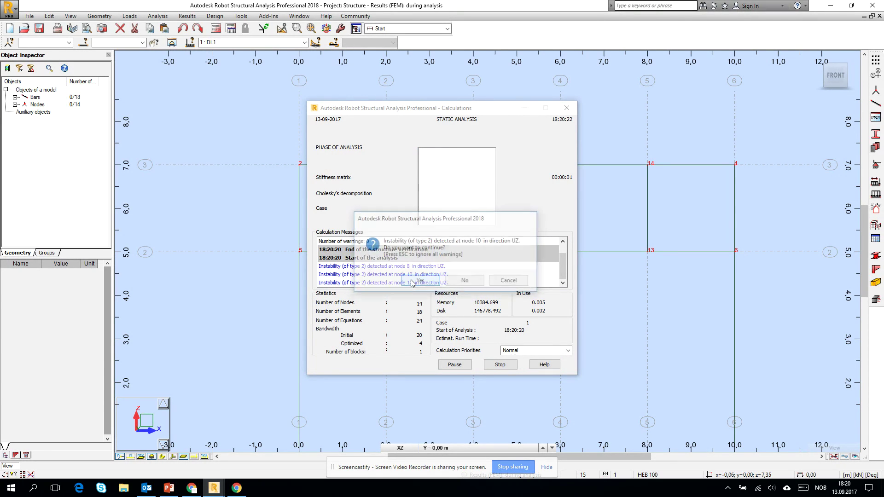
left_click(413, 282)
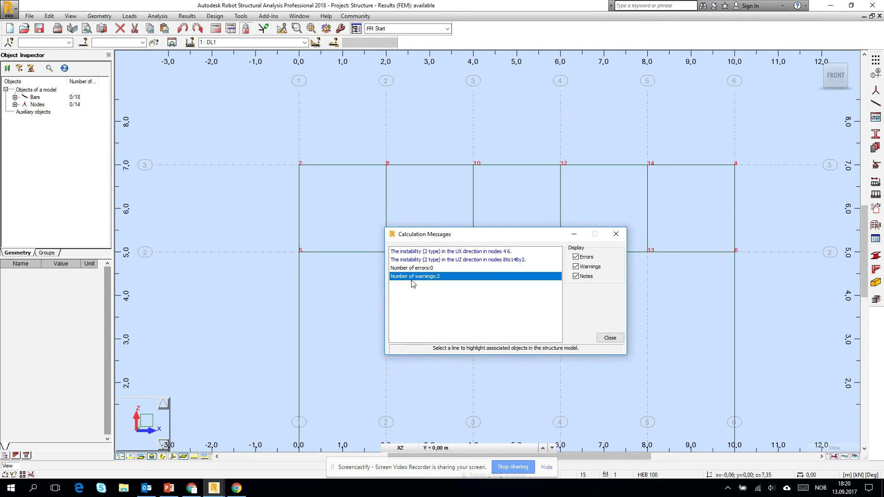
left_click(619, 236)
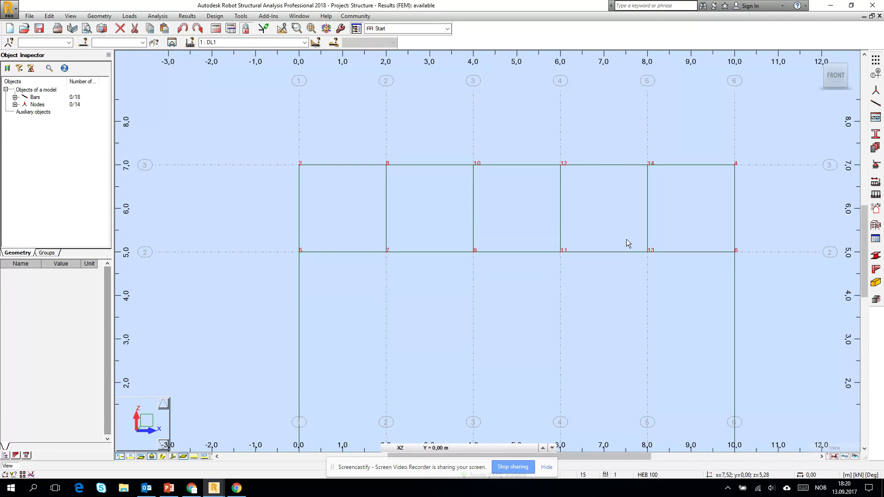
- Zoom out to show the whole frame with its base supports and open Structure Type
scroll(535, 186, "down", 3)
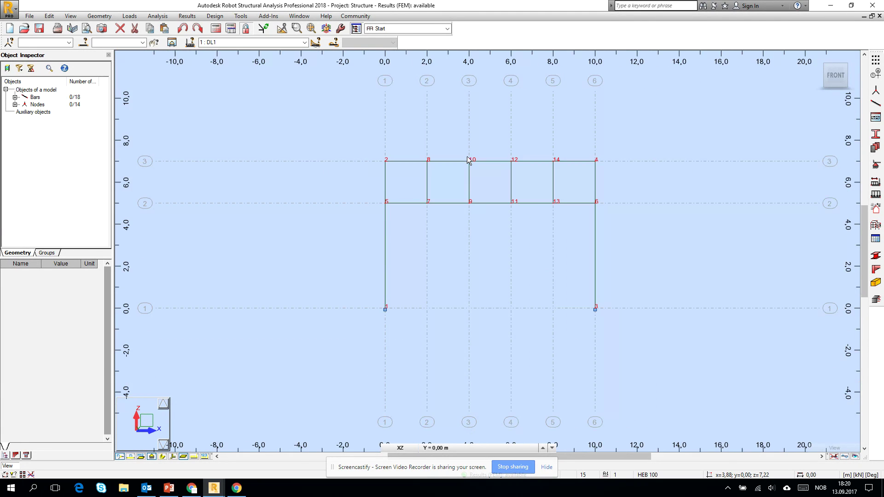
middle_click_drag(494, 263, 489, 225)
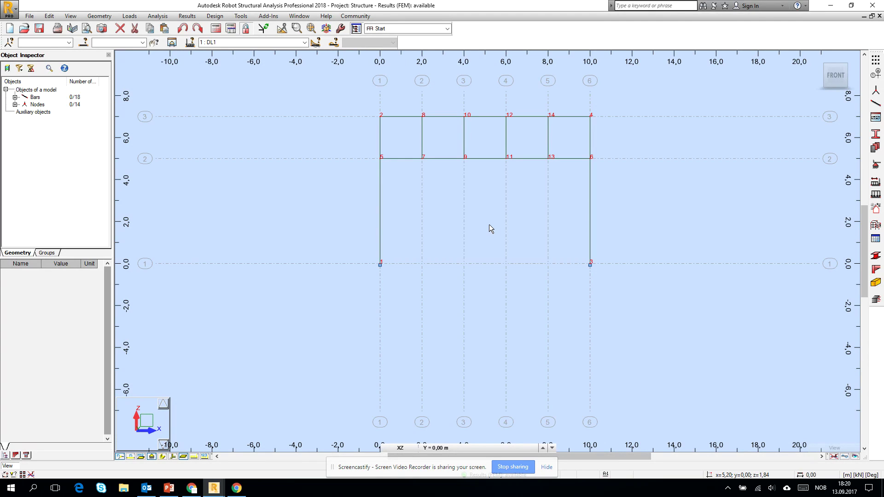
scroll(489, 224, "down", 1)
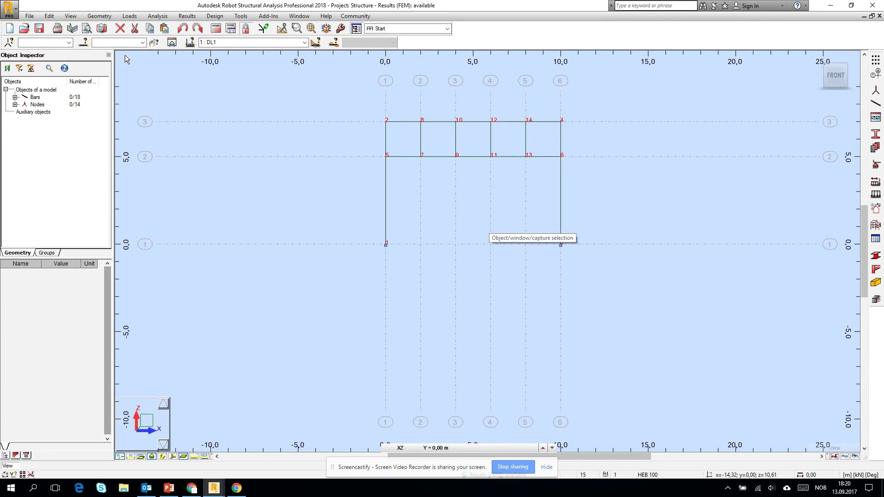
left_click(100, 16)
left_click(113, 27)
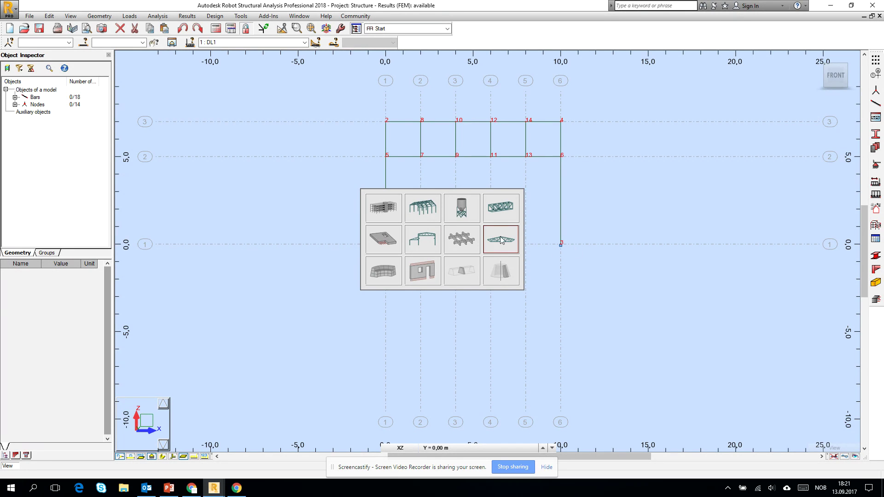
- Switch the model to Frame 2D and apply DELETE bar release to all bars
left_click(423, 238)
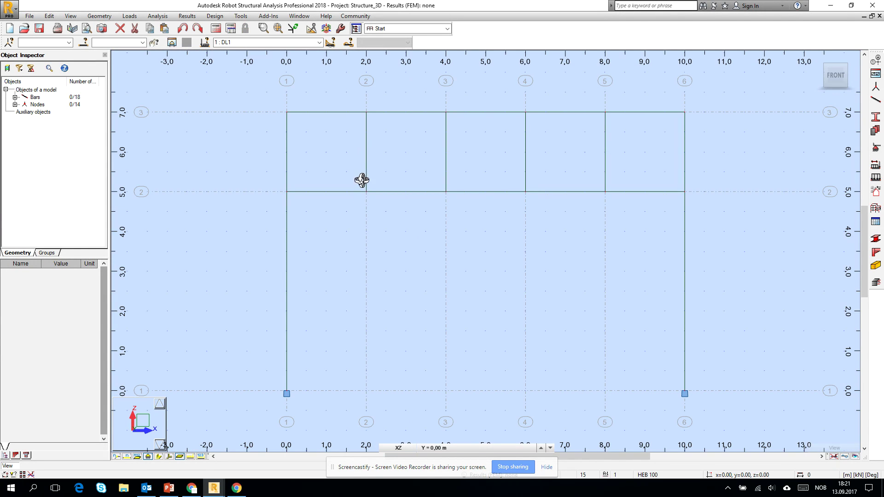
left_click(109, 18)
left_click(106, 162)
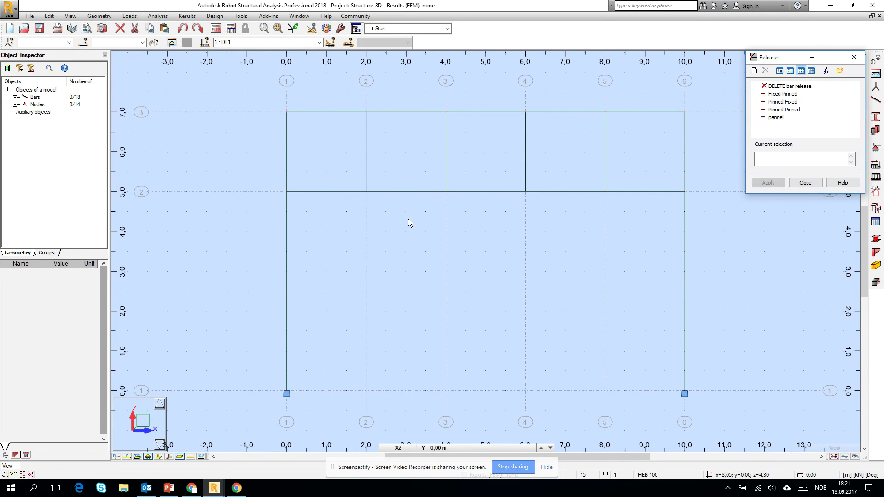
left_click(780, 87)
left_click(767, 156)
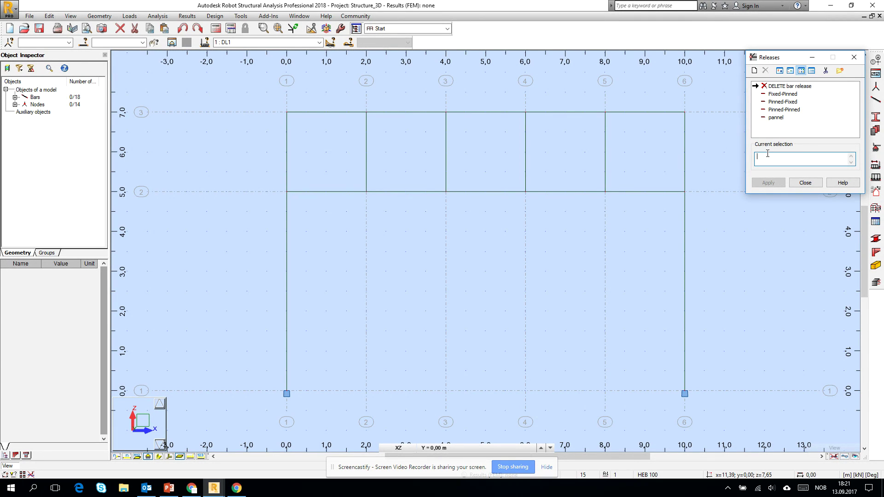
type("all")
left_click(768, 183)
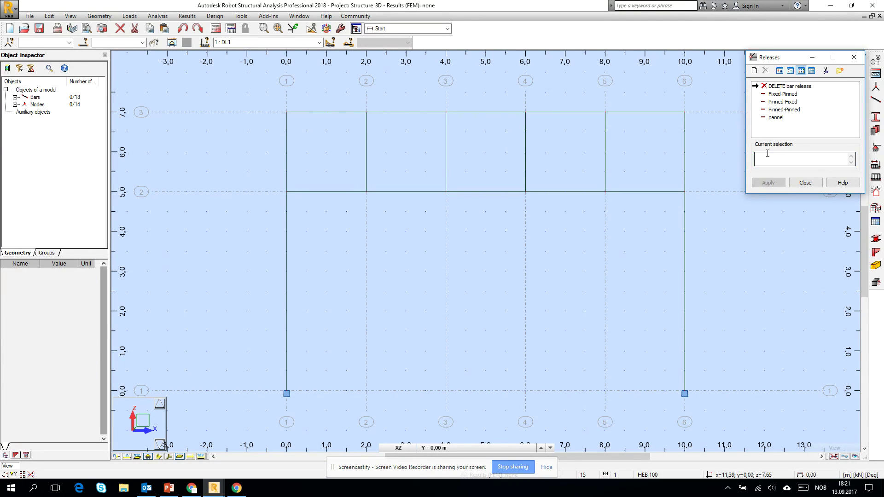
left_click(805, 182)
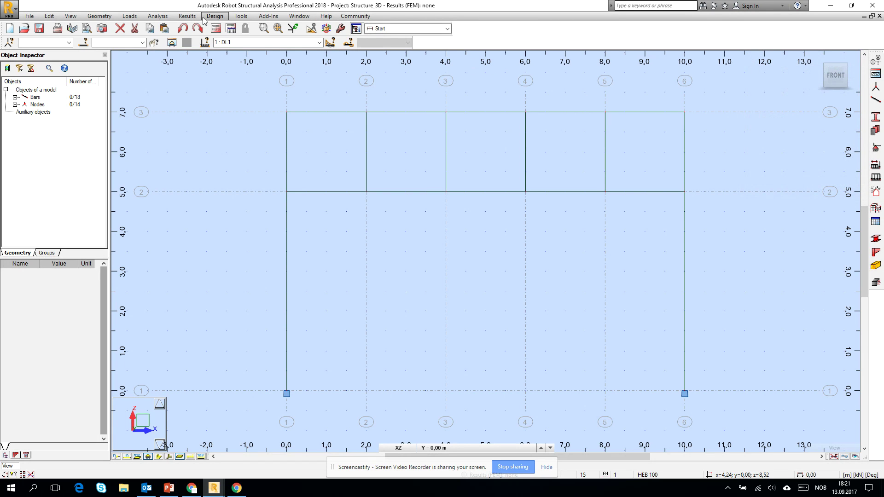
- Recalculate the 2D frame, then show and hide its deformed shape
left_click(215, 29)
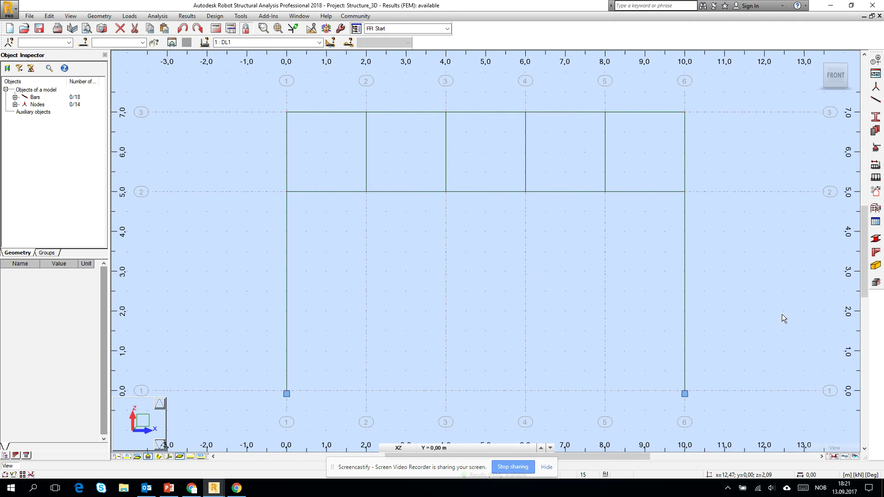
left_click(844, 457)
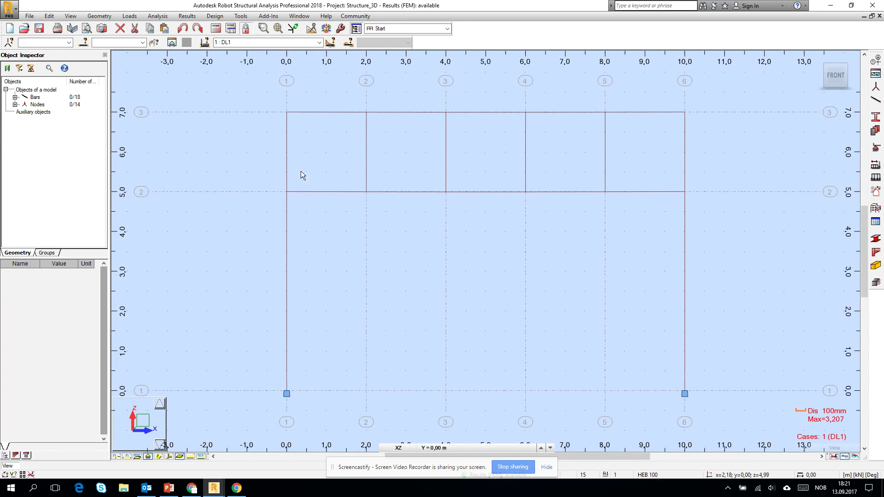
left_click(833, 455)
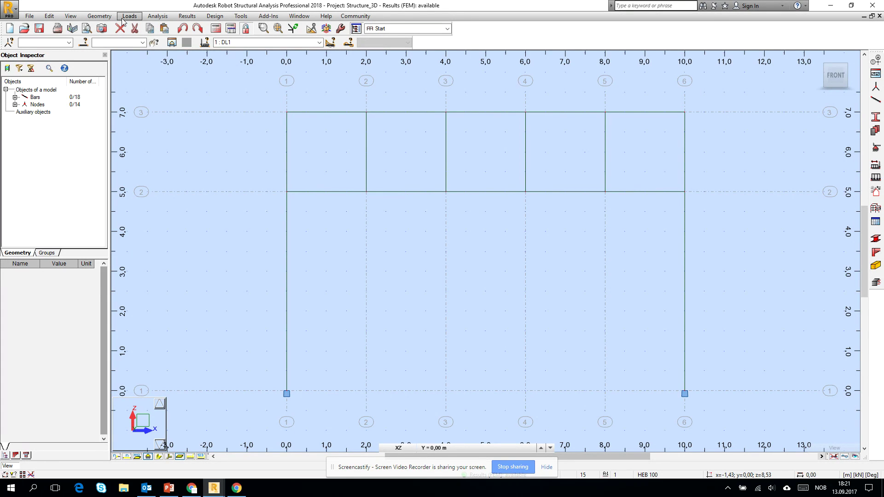
left_click(103, 17)
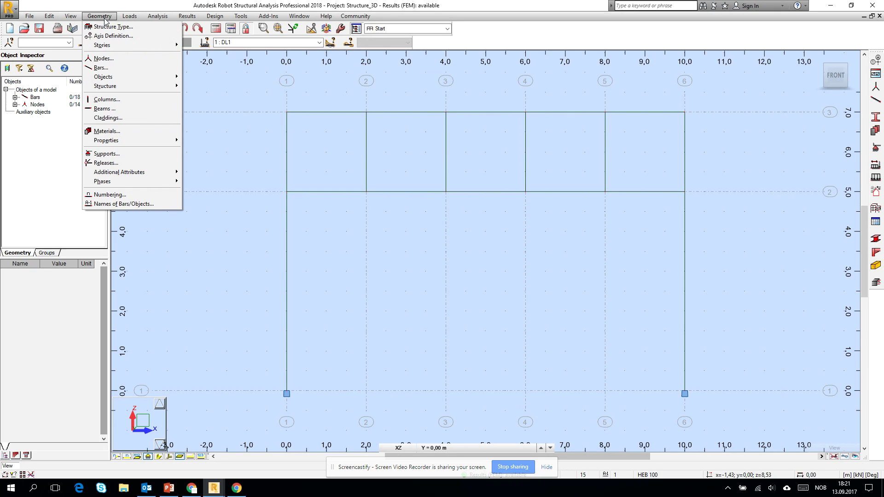
- Reopen the structure type picker from the Geometry menu over the analysed 2D frame
left_click(110, 27)
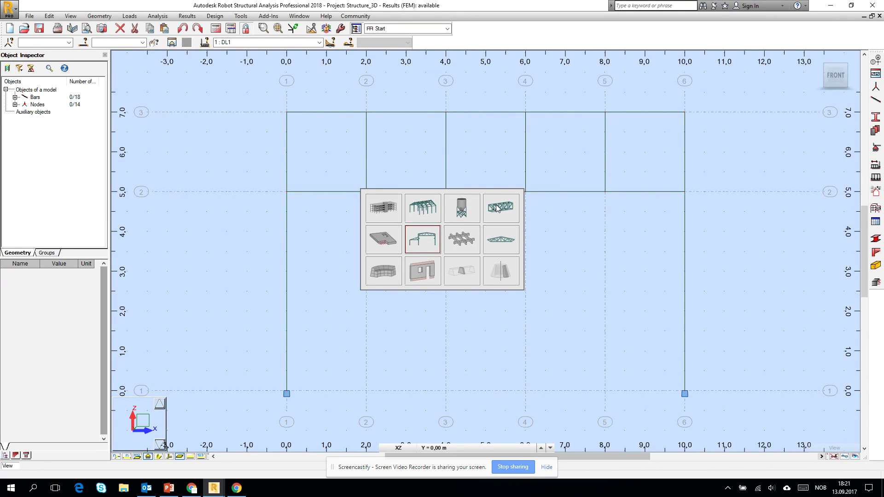